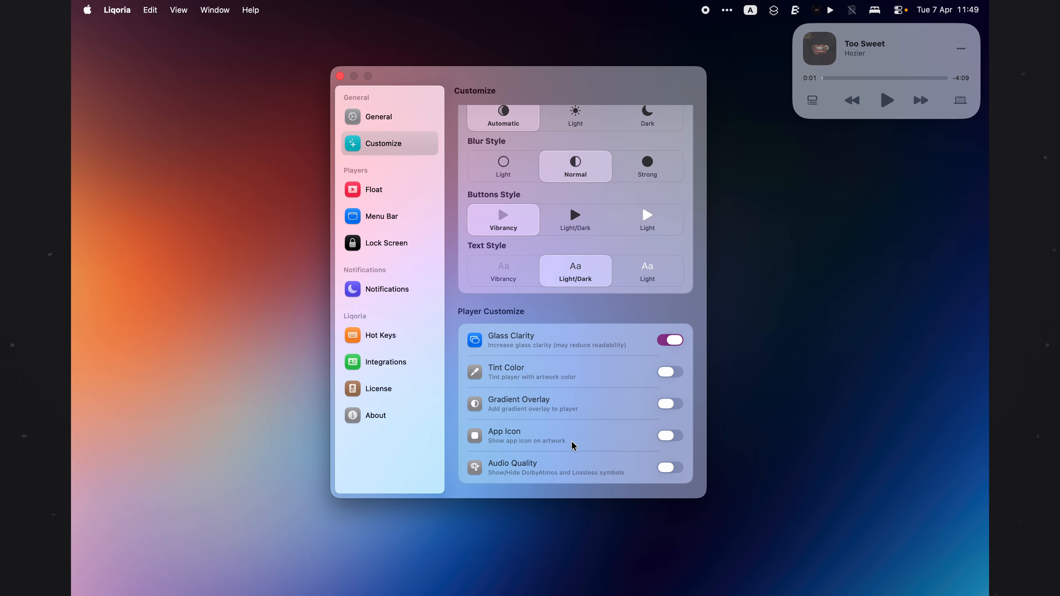
# Step: Toggle the App Icon option on and off and toggle Audio Quality in the Player Customize settings
pyautogui.click(675, 437)
pyautogui.click(674, 436)
pyautogui.click(667, 468)
# Step: Open the Float player settings and toggle the Avoid Dock behavior on and off
pyautogui.click(379, 199)
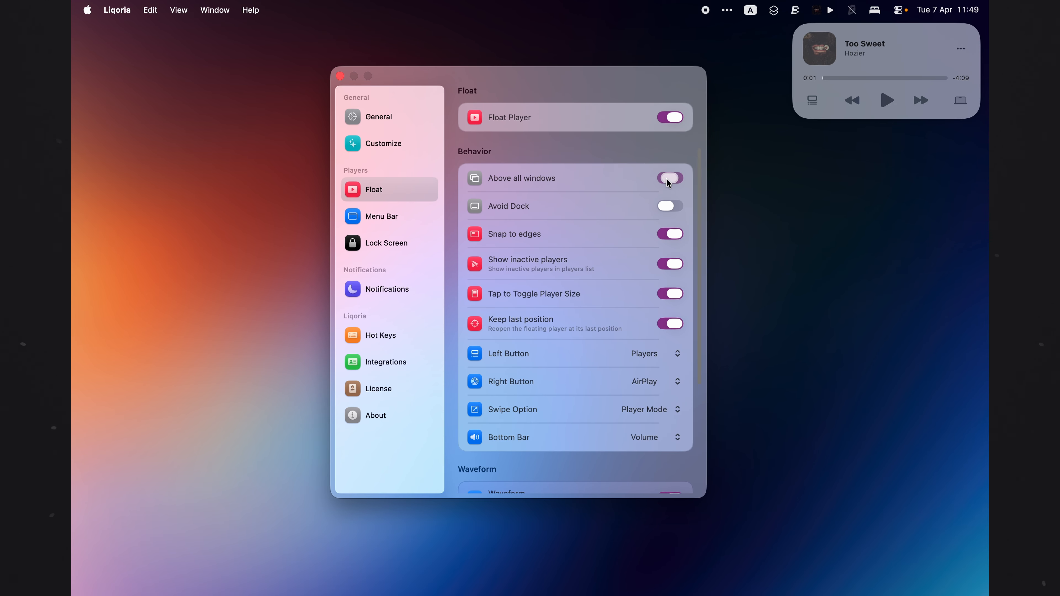
pyautogui.click(665, 213)
pyautogui.click(672, 206)
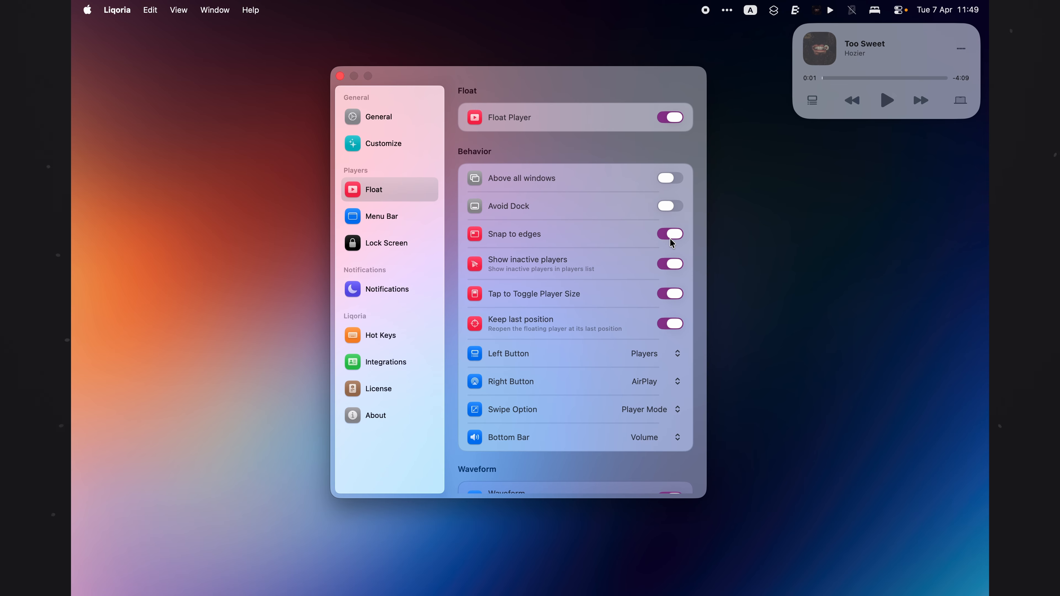
pyautogui.scroll(-2, 541, 280)
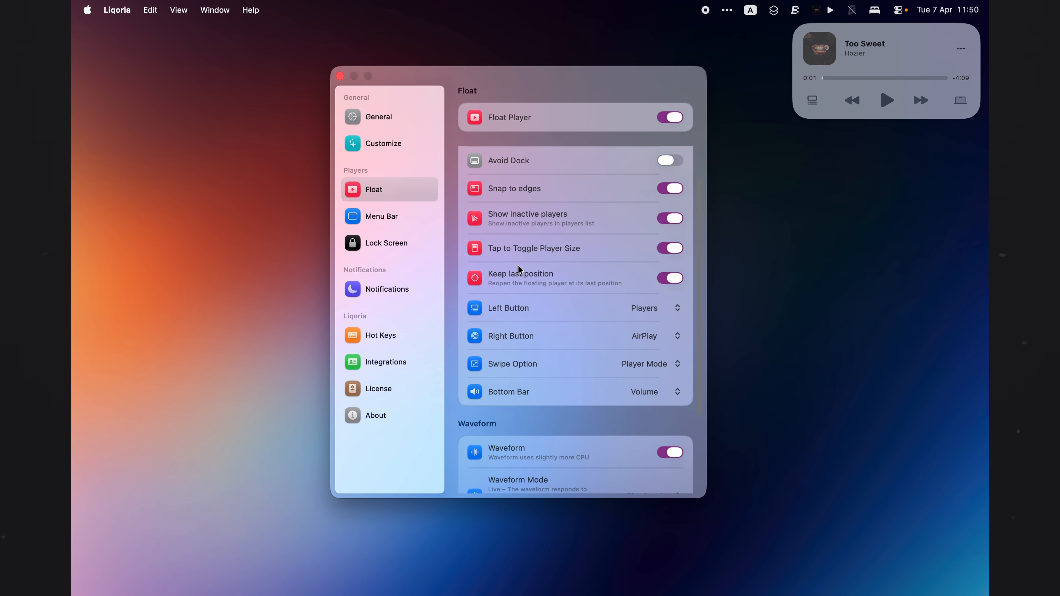
# Step: Review the Left Button and Bottom Bar choices, keeping Players and Volume
pyautogui.scroll(-1, 518, 267)
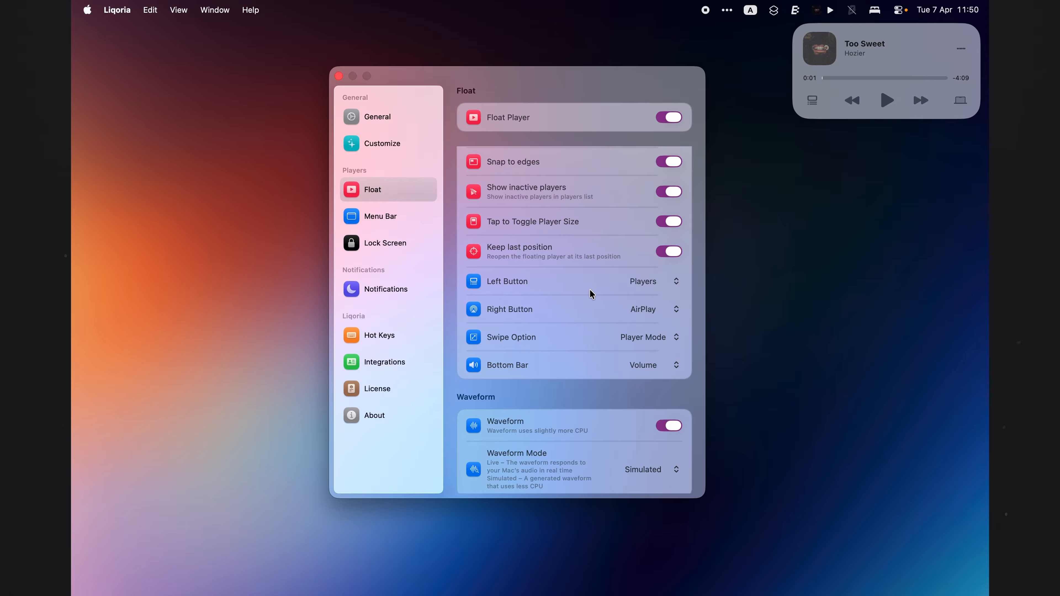
pyautogui.click(645, 283)
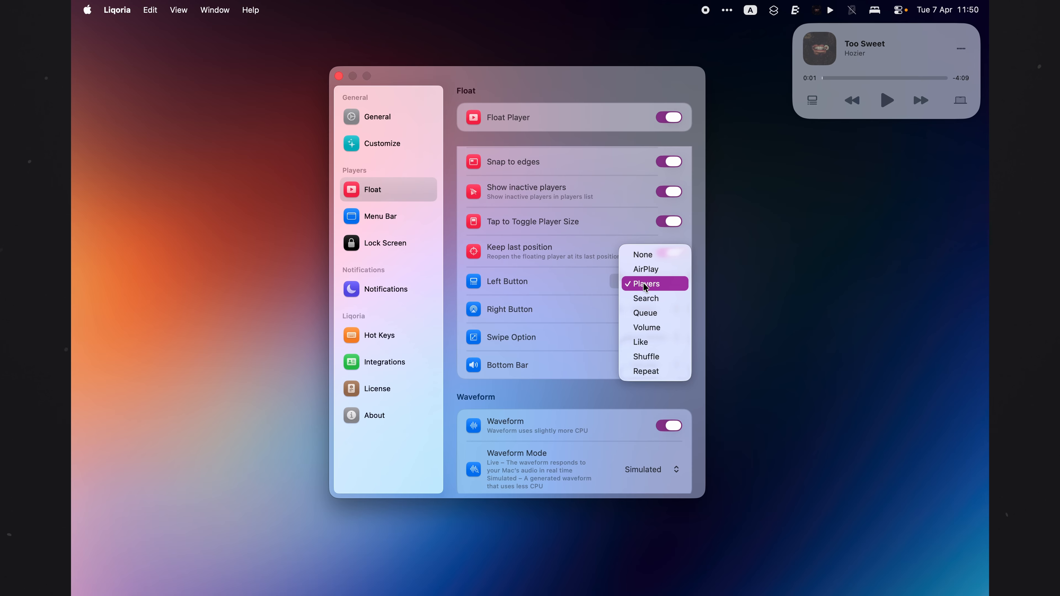
pyautogui.click(645, 285)
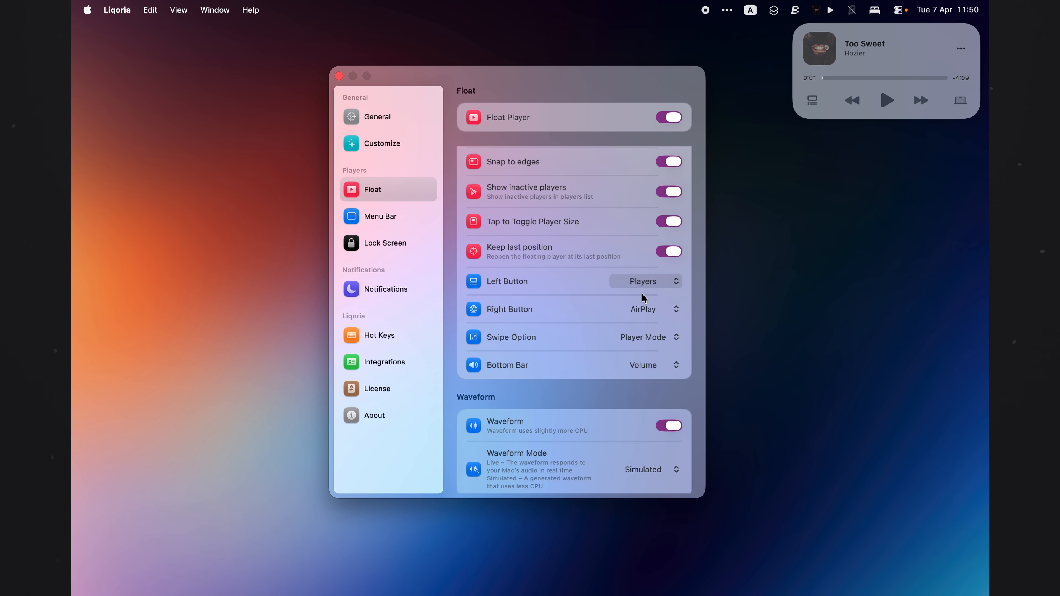
pyautogui.scroll(-2, 654, 311)
pyautogui.click(646, 337)
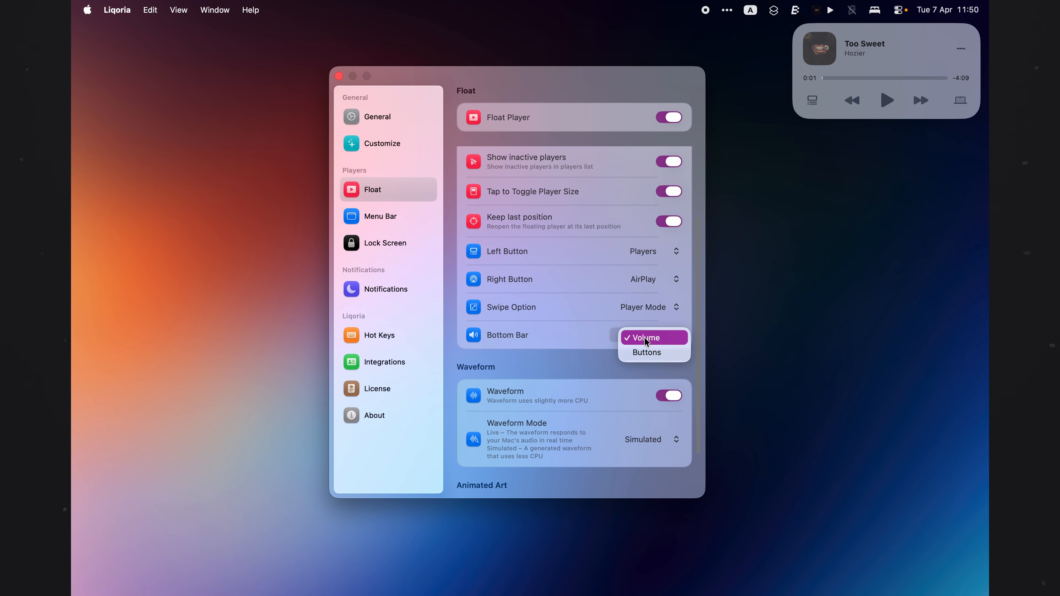
pyautogui.click(569, 337)
# Step: Turn the Float player's Waveform off and back on
pyautogui.scroll(-3, 569, 337)
pyautogui.click(661, 355)
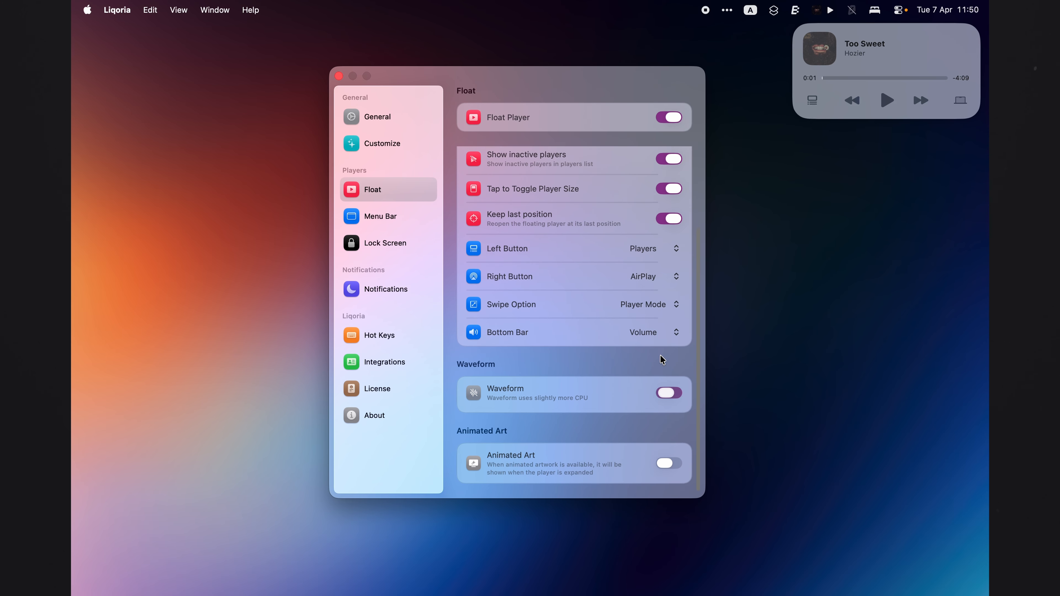
pyautogui.click(670, 393)
# Step: Review the Waveform Mode choices, keeping Simulated
pyautogui.scroll(-3, 588, 393)
pyautogui.click(650, 393)
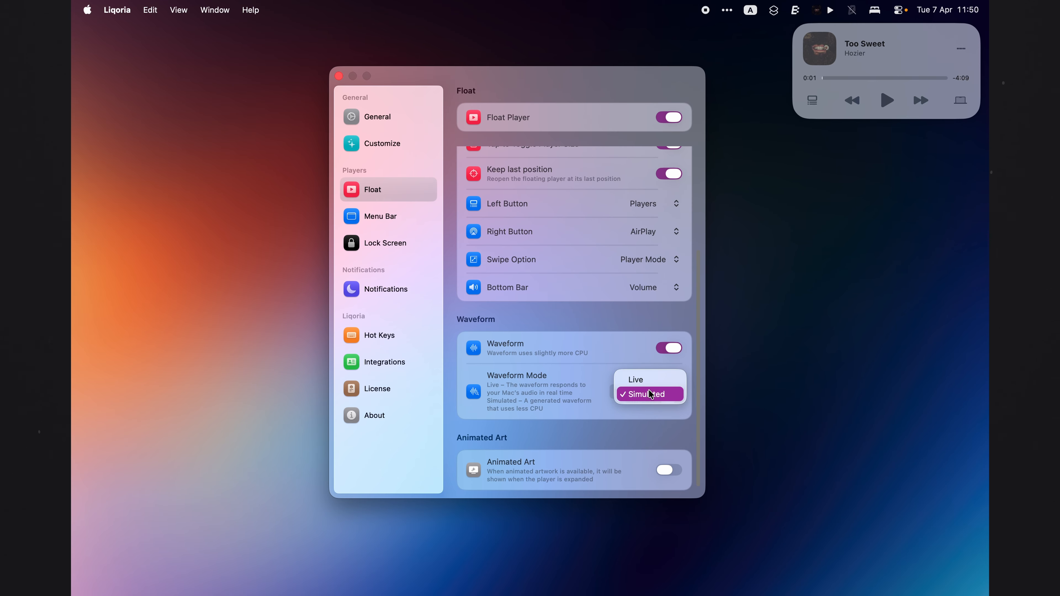
pyautogui.click(580, 391)
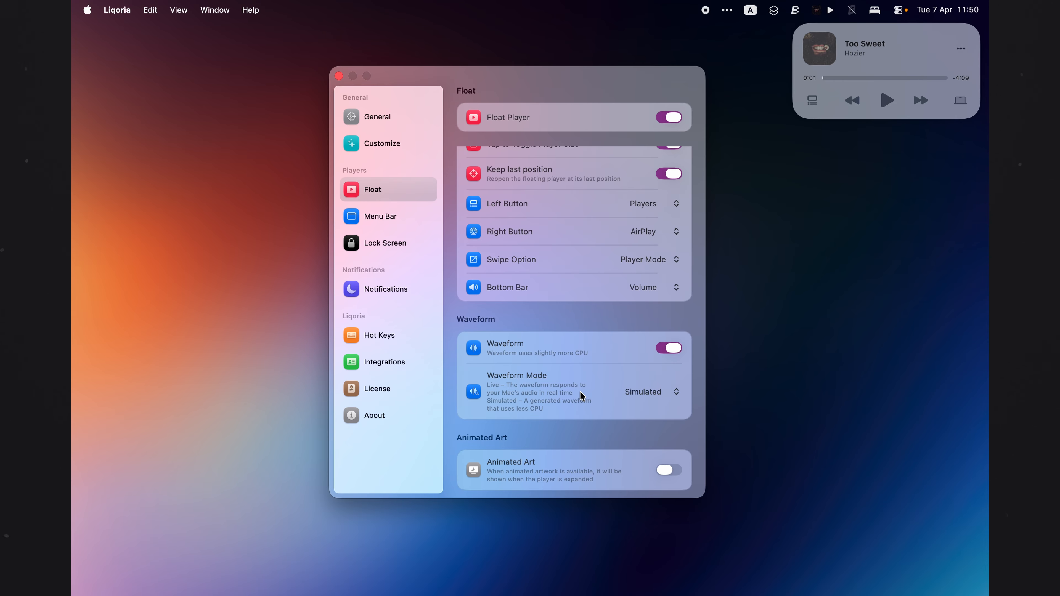
# Step: Toggle the Animated Art option on and off
pyautogui.scroll(-1, 580, 393)
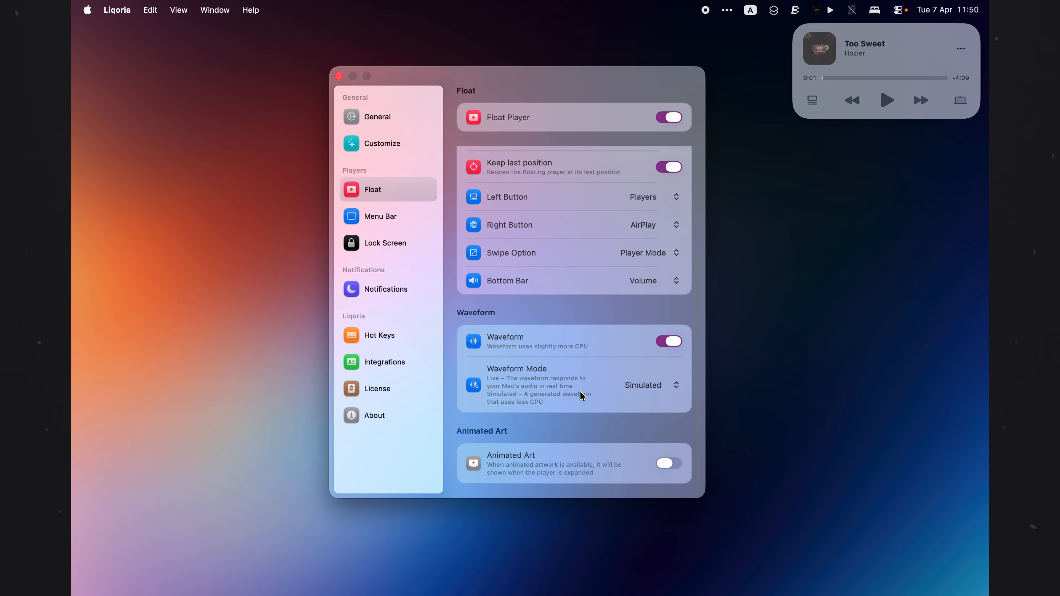
pyautogui.click(669, 464)
pyautogui.click(670, 466)
# Step: Open the Menu Bar settings and toggle its element options and Always Show on and off
pyautogui.click(362, 214)
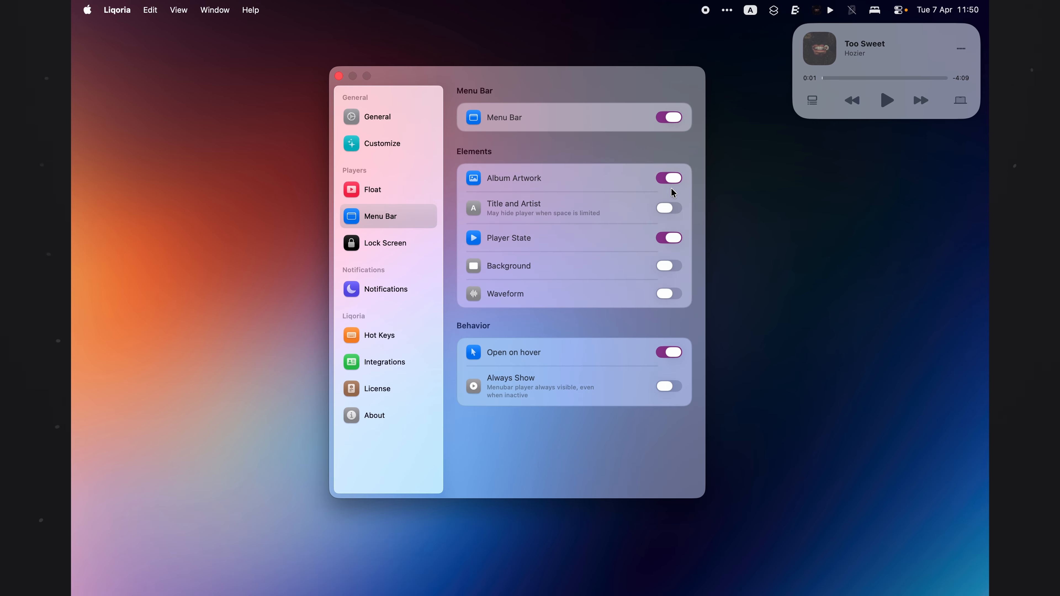
pyautogui.click(672, 178)
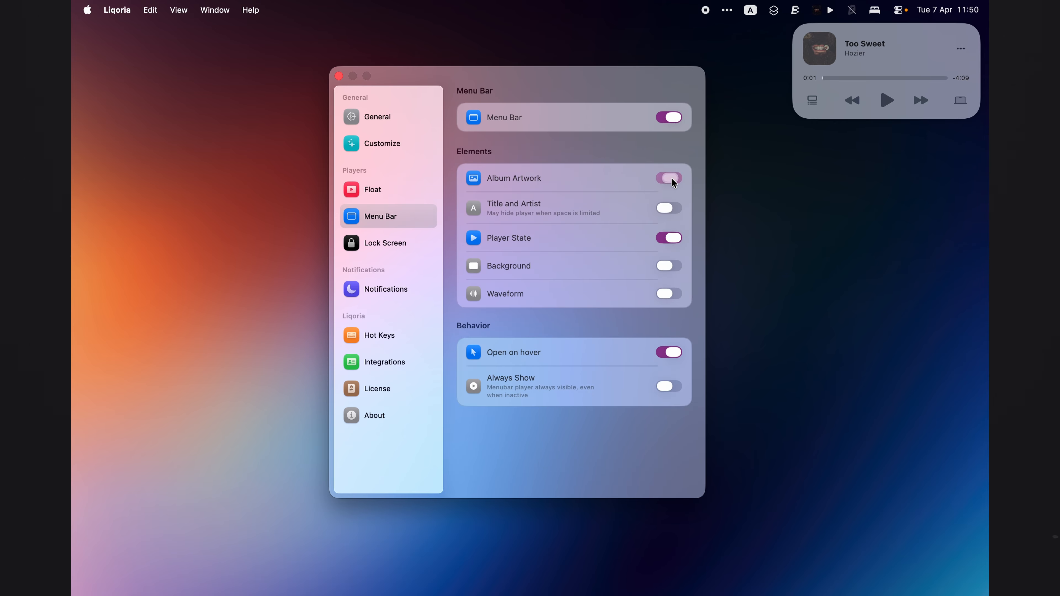
pyautogui.click(670, 208)
pyautogui.click(670, 209)
pyautogui.click(668, 267)
pyautogui.click(669, 268)
pyautogui.click(669, 295)
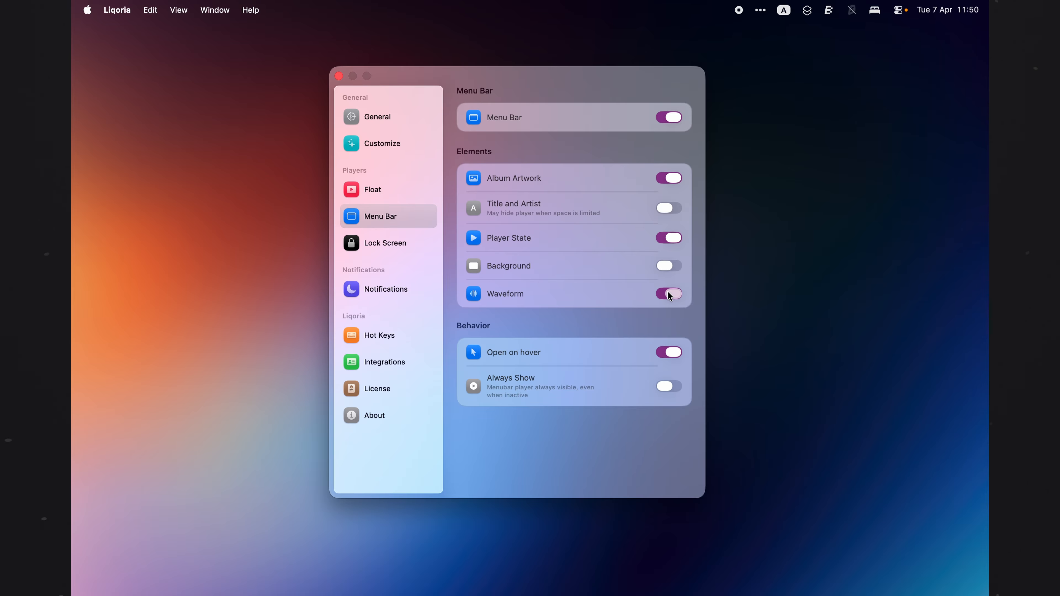
pyautogui.click(669, 294)
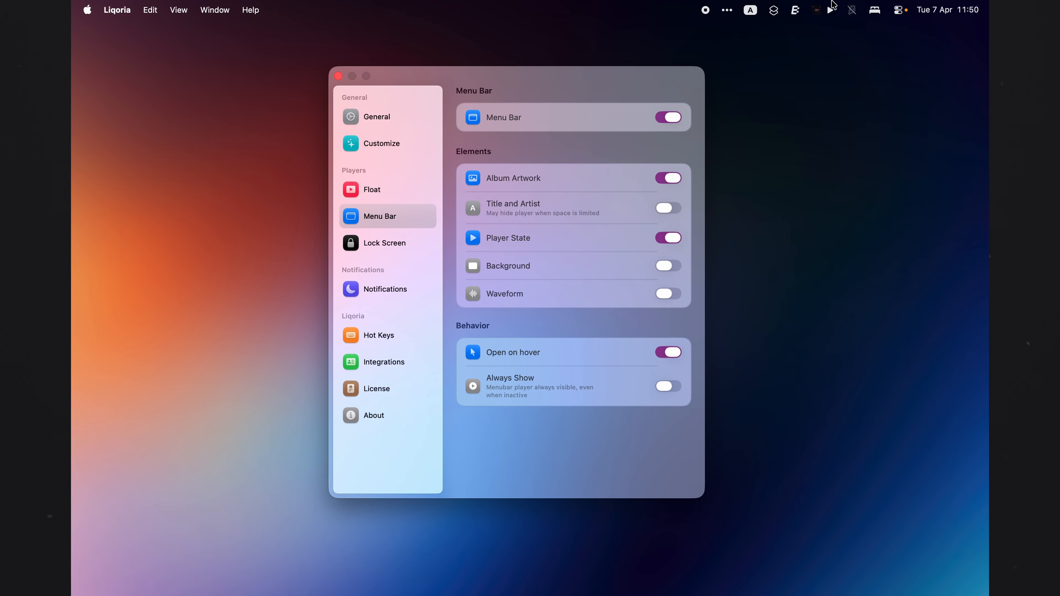
pyautogui.click(666, 387)
pyautogui.click(667, 386)
# Step: Open the Lock Screen settings and toggle Volume Bar on and off
pyautogui.click(404, 251)
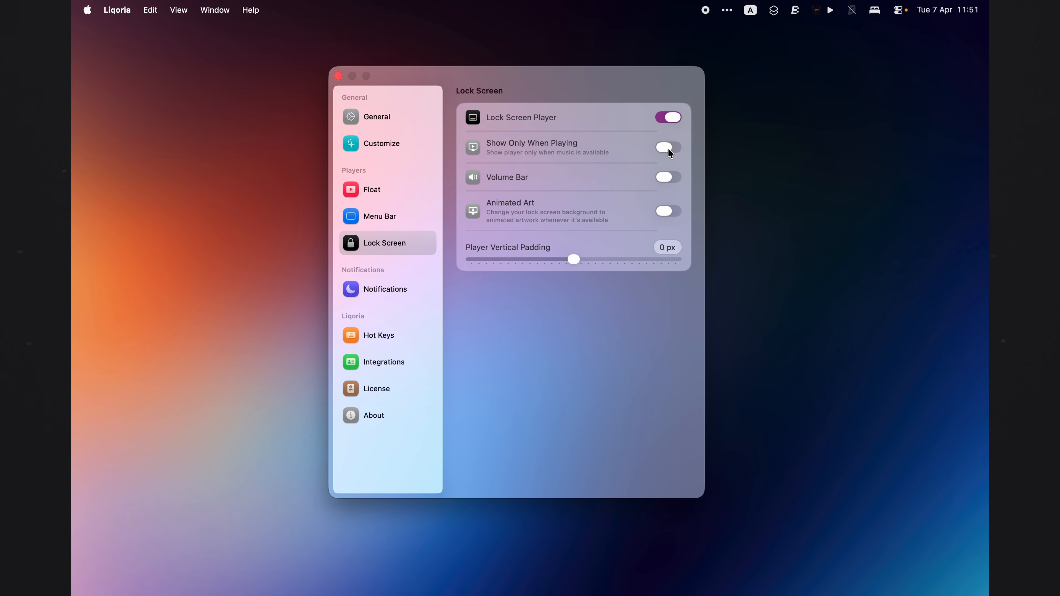
pyautogui.click(664, 180)
pyautogui.click(664, 180)
# Step: Open the Notifications settings and turn on Song Notification
pyautogui.click(379, 288)
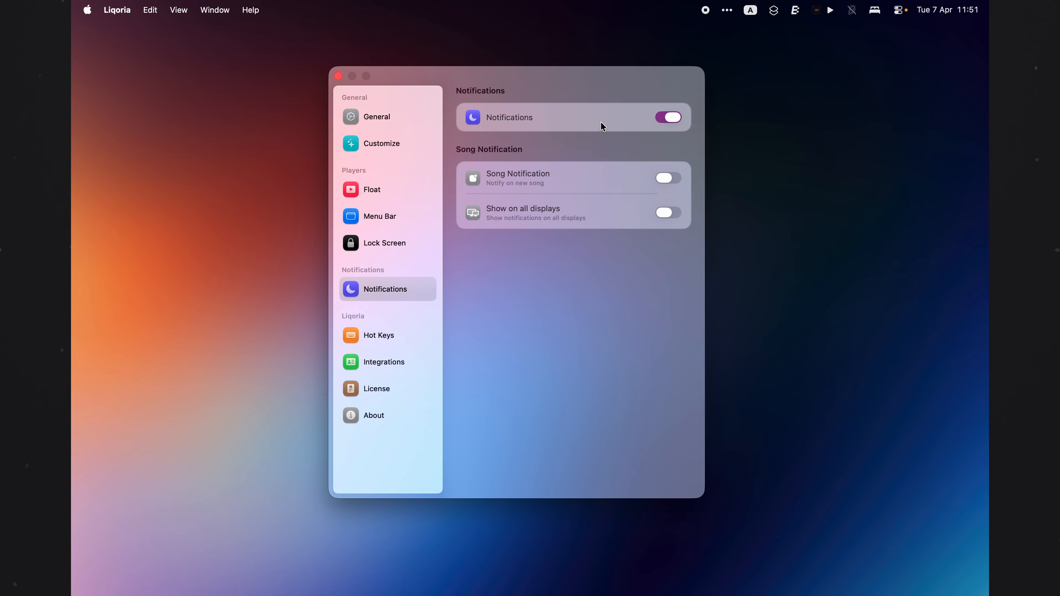
pyautogui.click(671, 178)
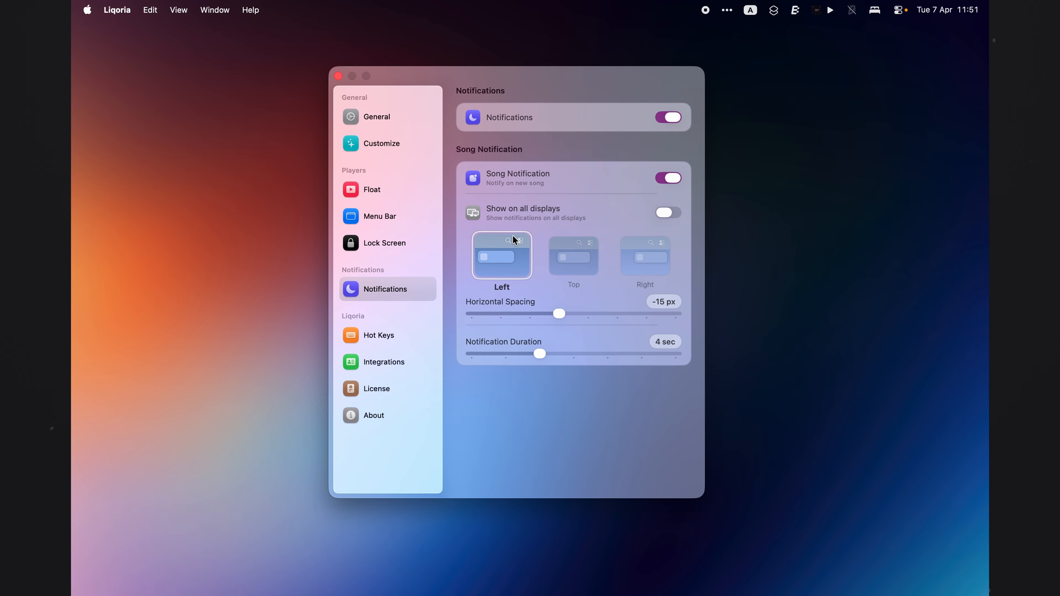
# Step: Set the song notification position to Right after trying Top, and toggle Show on all displays
pyautogui.click(570, 260)
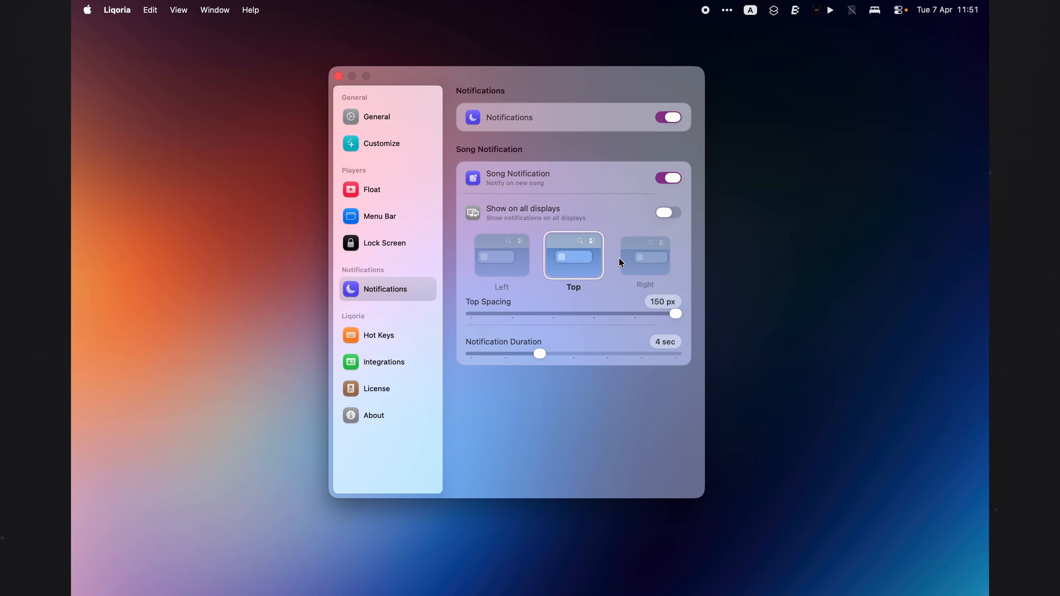
pyautogui.click(634, 264)
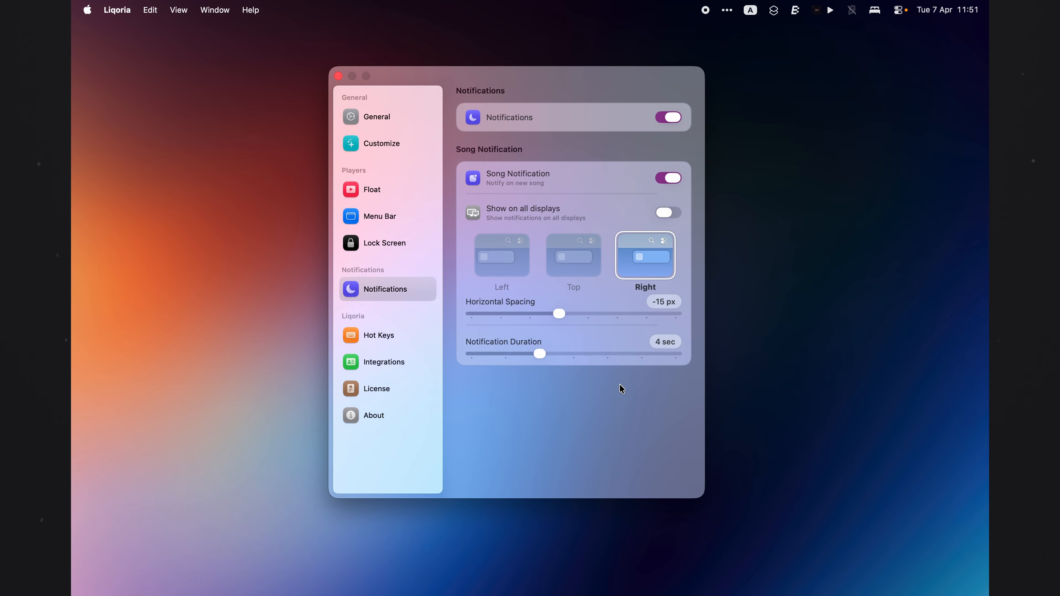
pyautogui.click(676, 213)
# Step: Browse the Hot Keys and Integrations settings
pyautogui.click(393, 341)
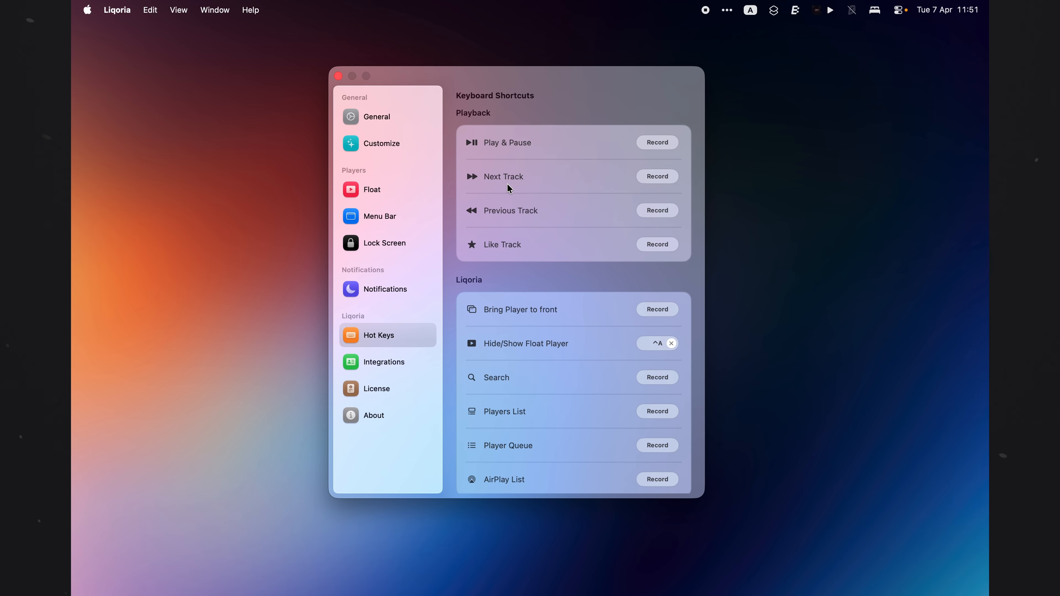
pyautogui.click(384, 355)
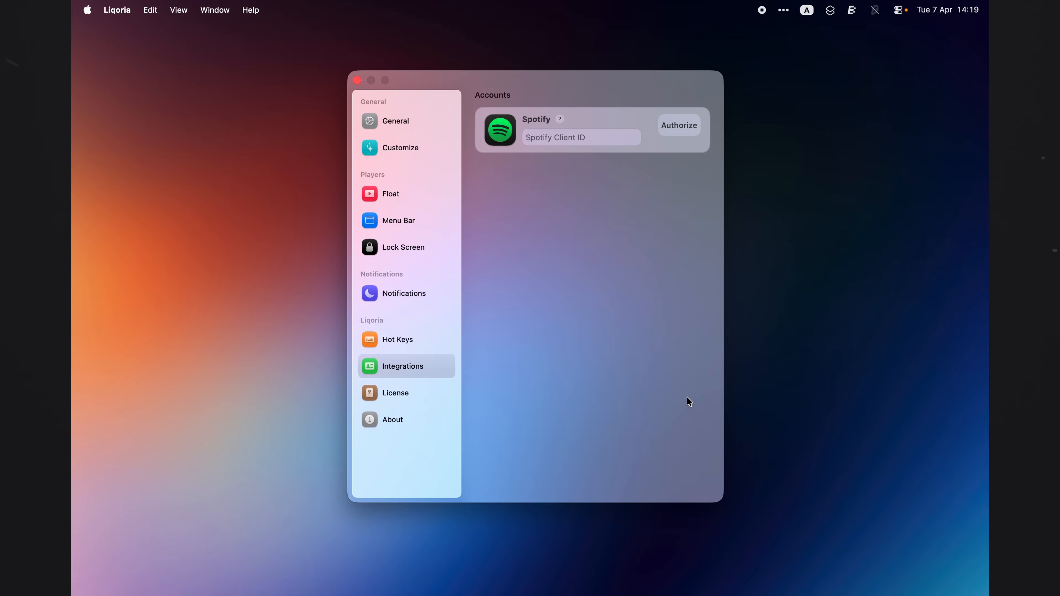
# Step: Switch to Brave, close the settings window, and open liqoria.com
pyautogui.moveTo(348, 580)
pyautogui.click(262, 578)
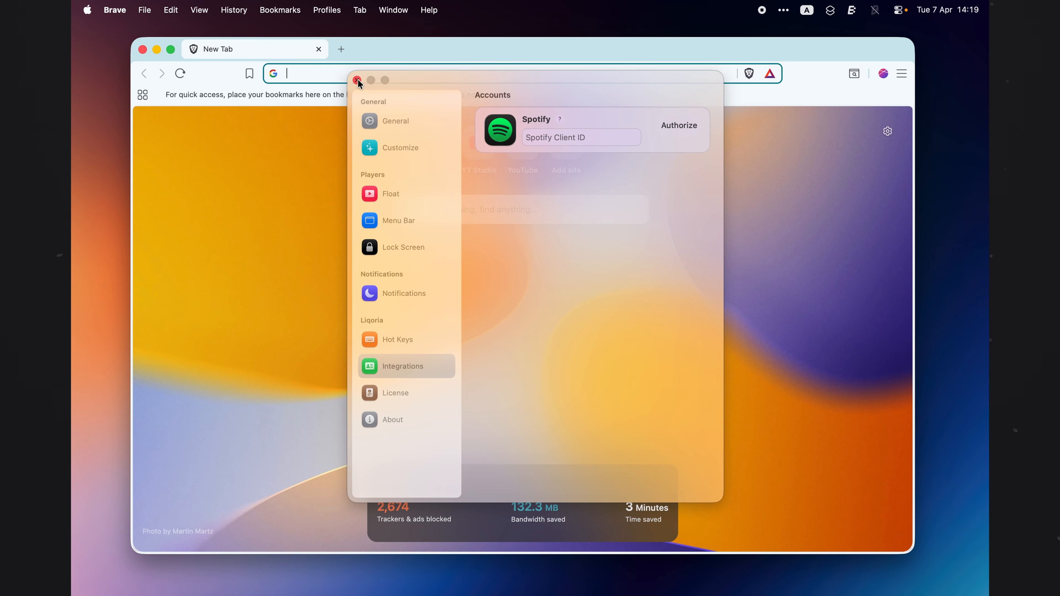
pyautogui.click(358, 79)
pyautogui.click(350, 79)
pyautogui.write('li')
pyautogui.press('Return')
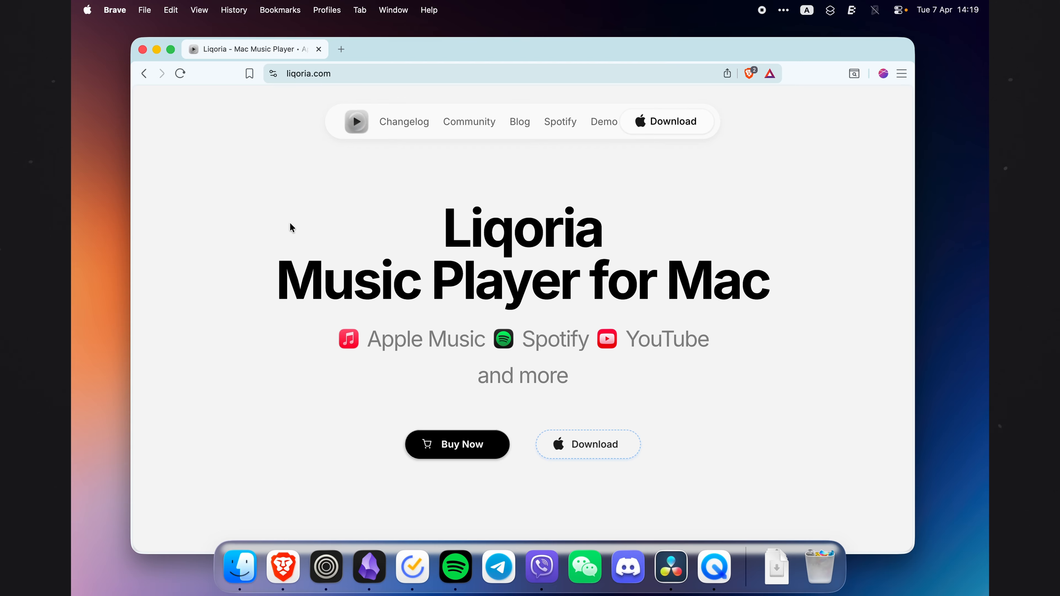
# Step: Open the site's Spotify guide and open developer.spotify.com from it in a new tab
pyautogui.click(563, 121)
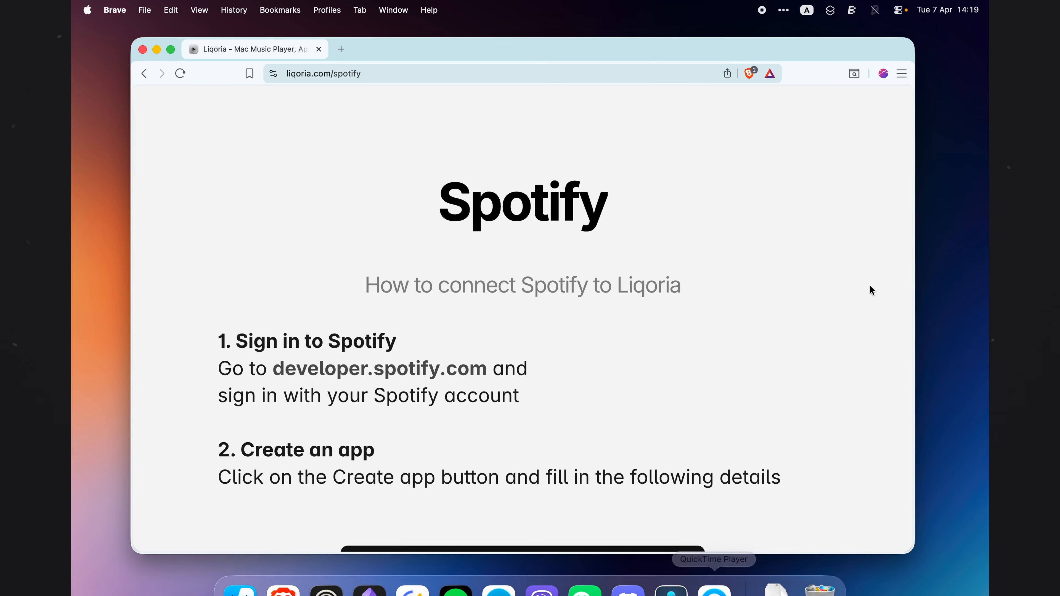
pyautogui.scroll(-2, 584, 309)
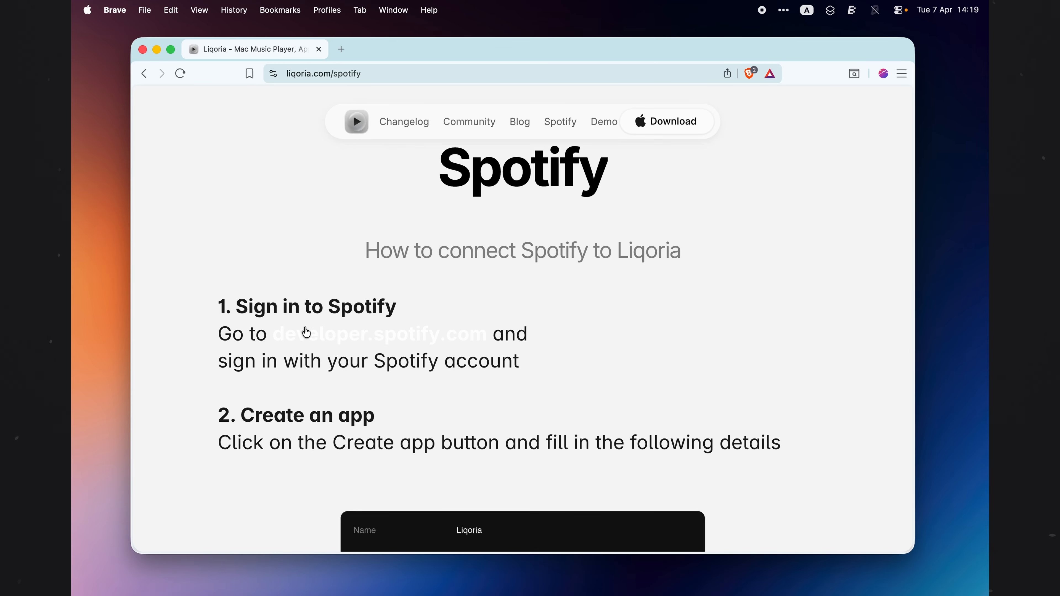
pyautogui.rightClick(332, 339)
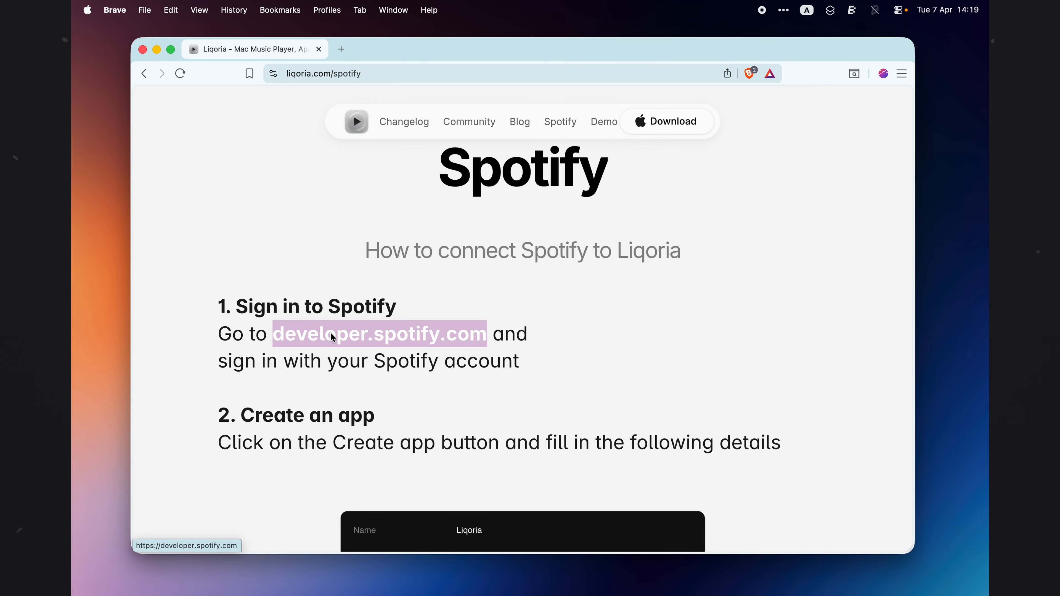
pyautogui.click(381, 299)
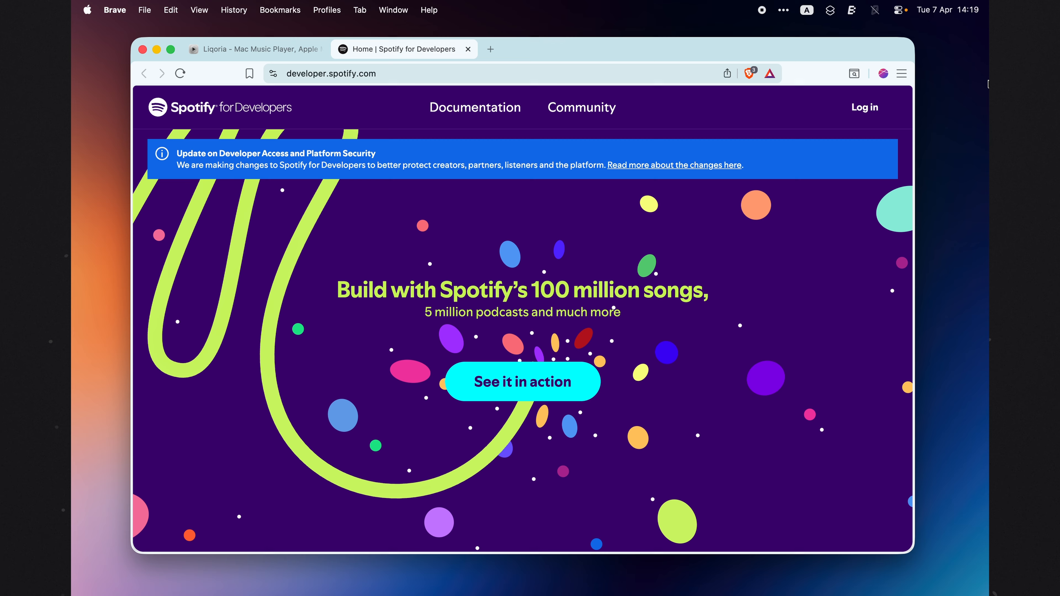
# Step: Log in to Spotify for Developers using Continue with Facebook
pyautogui.click(866, 107)
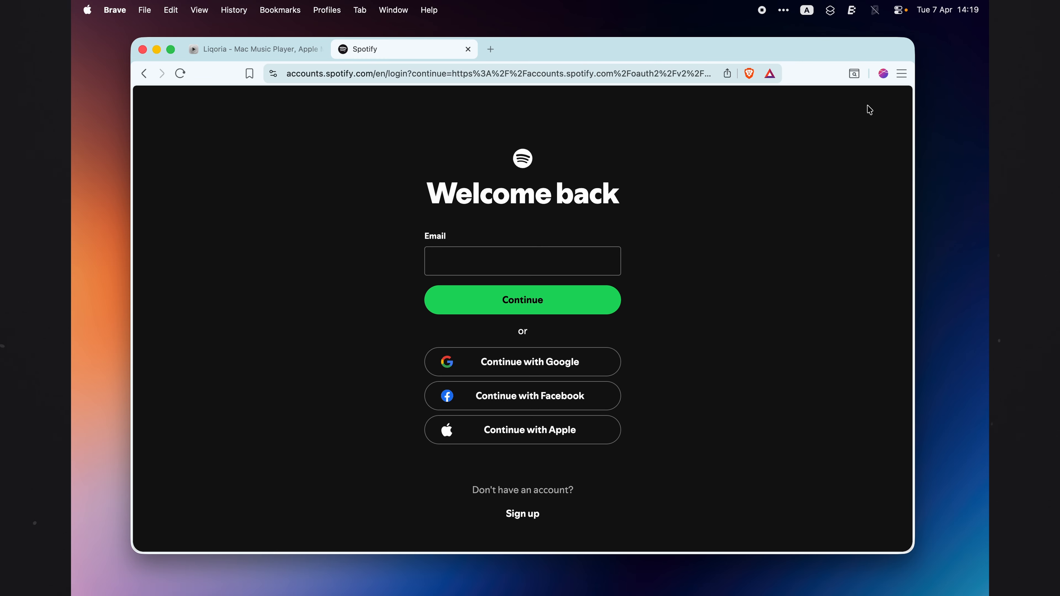
pyautogui.click(531, 396)
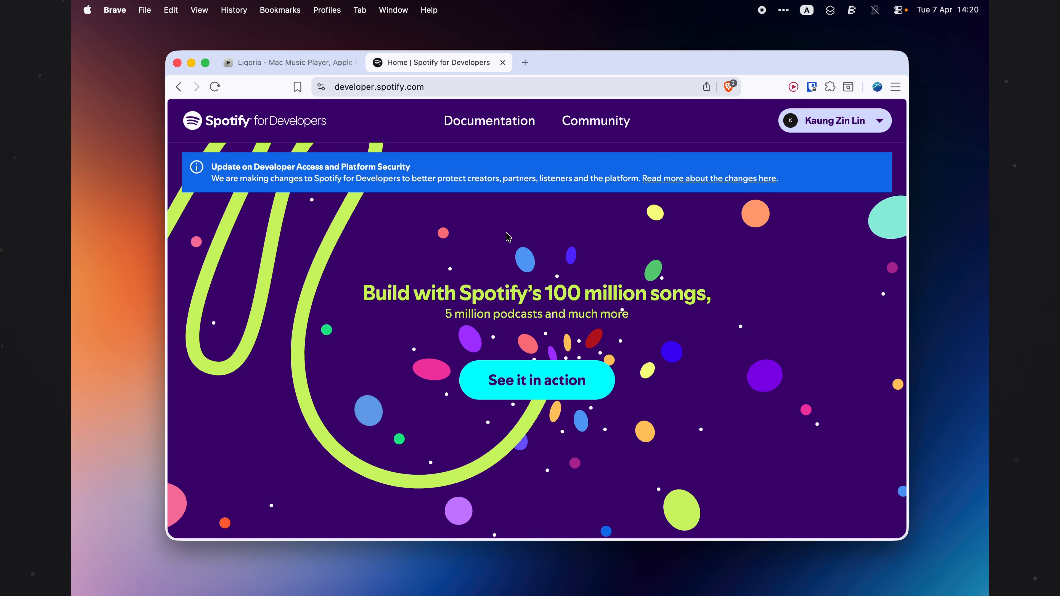
# Step: Open the developer Dashboard, start creating a new app, and name it Liqoria
pyautogui.click(880, 122)
pyautogui.click(817, 156)
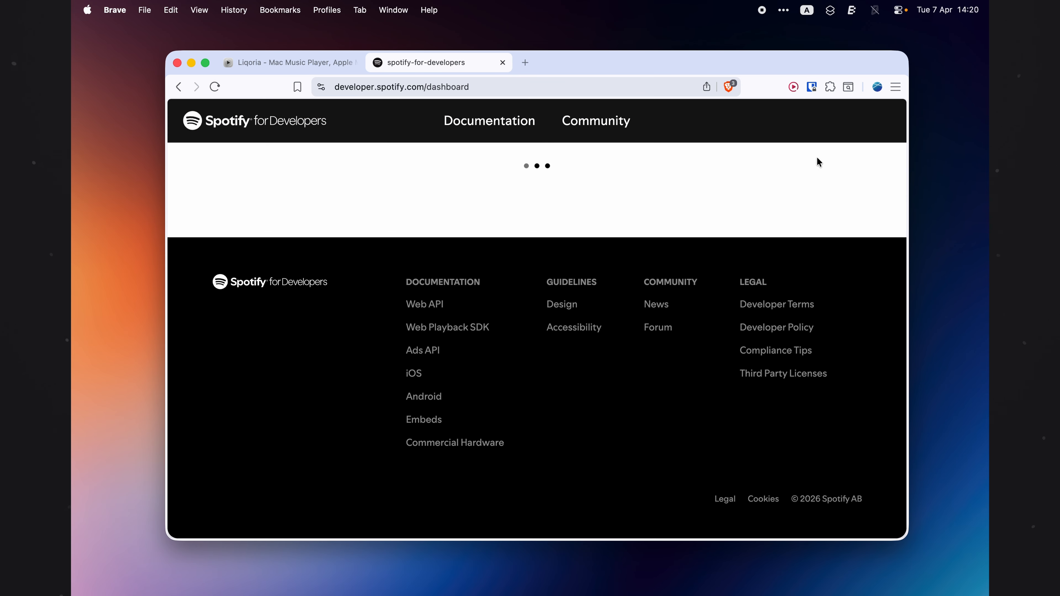
pyautogui.click(852, 212)
pyautogui.click(317, 298)
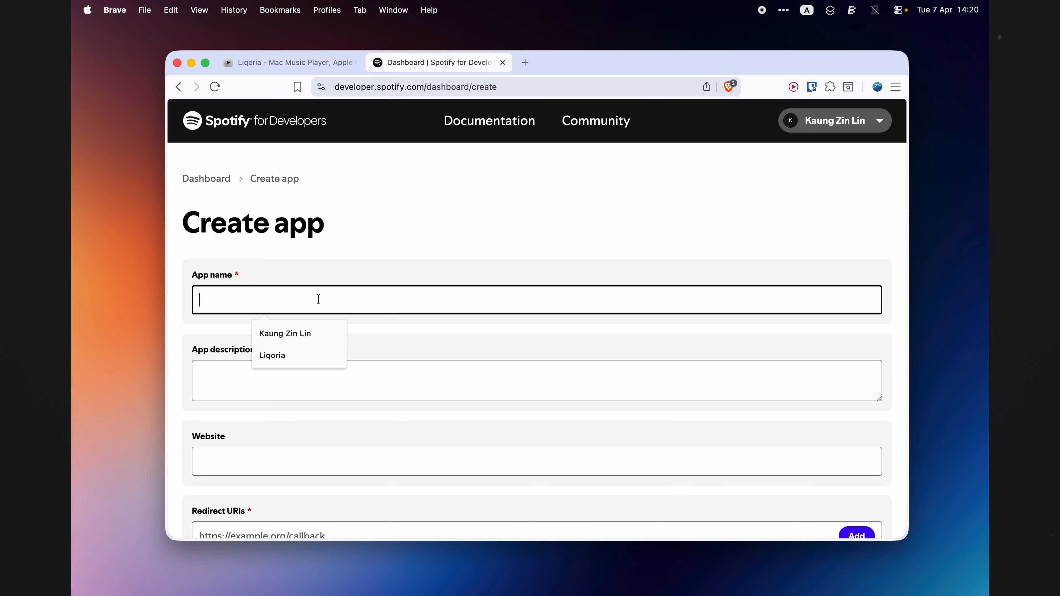
pyautogui.write('Liqoria')
# Step: Enter Liqoria as the app description
pyautogui.scroll(-1, 322, 299)
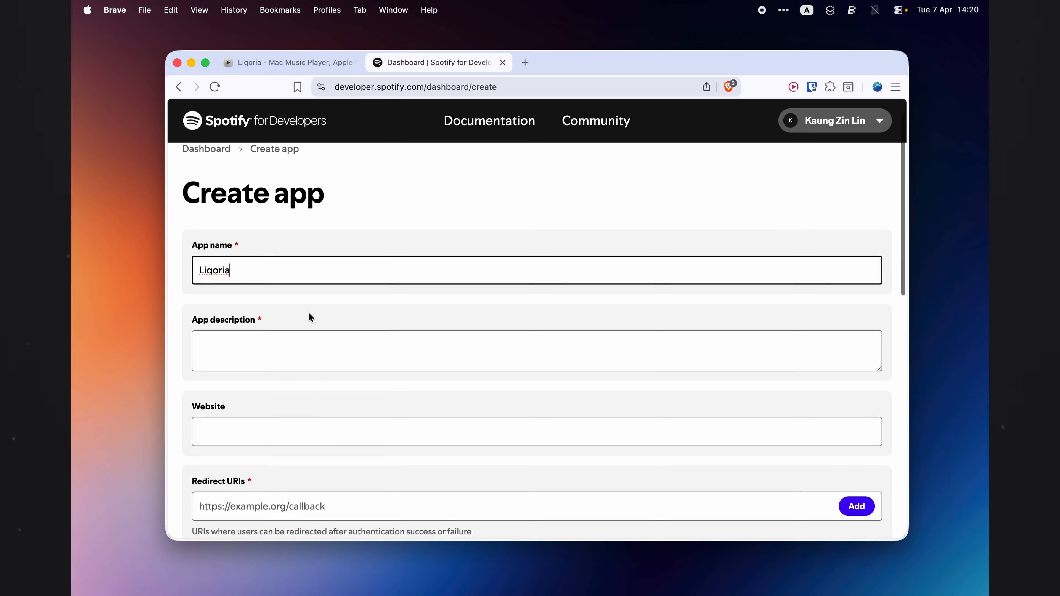
pyautogui.click(265, 347)
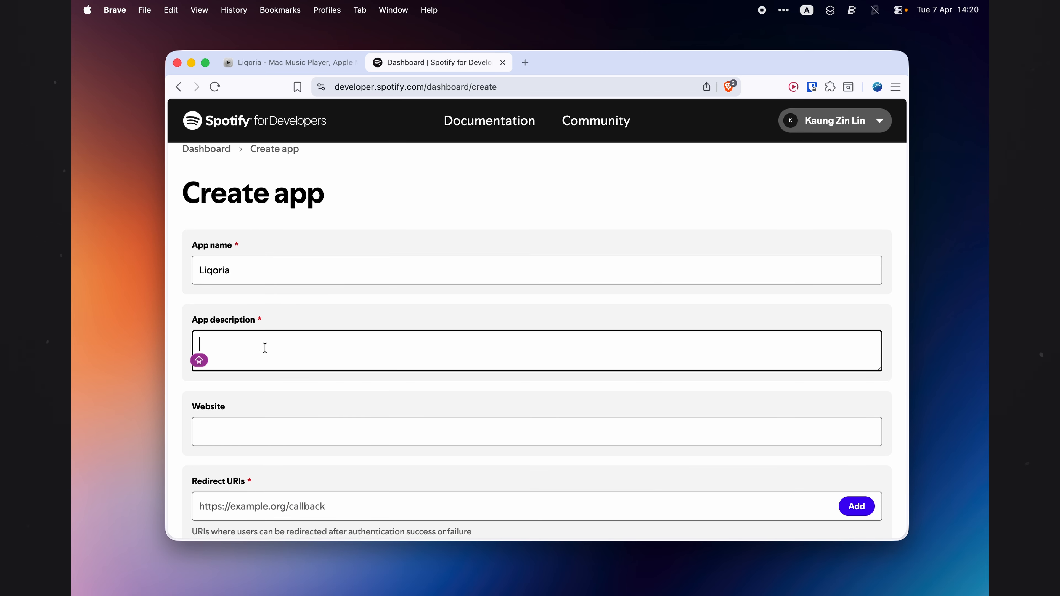
pyautogui.write('Liqoria')
# Step: Copy the redirect URI liqoria://spotify-callback from the Liqoria Spotify guide tab
pyautogui.scroll(-2, 265, 347)
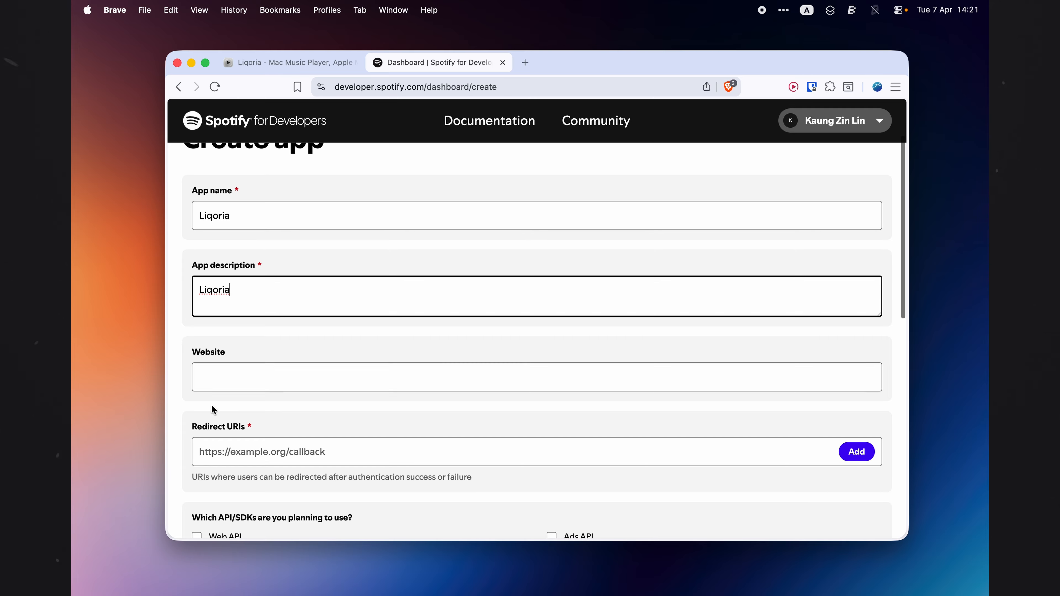
pyautogui.click(224, 378)
pyautogui.click(233, 471)
pyautogui.scroll(-2, 232, 468)
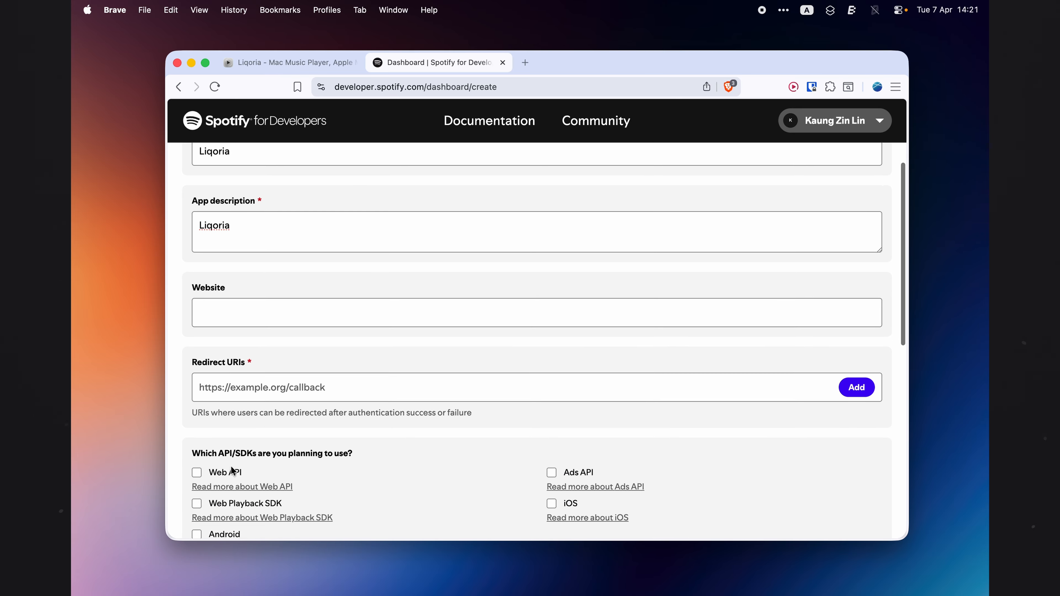
pyautogui.scroll(-1, 232, 471)
pyautogui.click(234, 375)
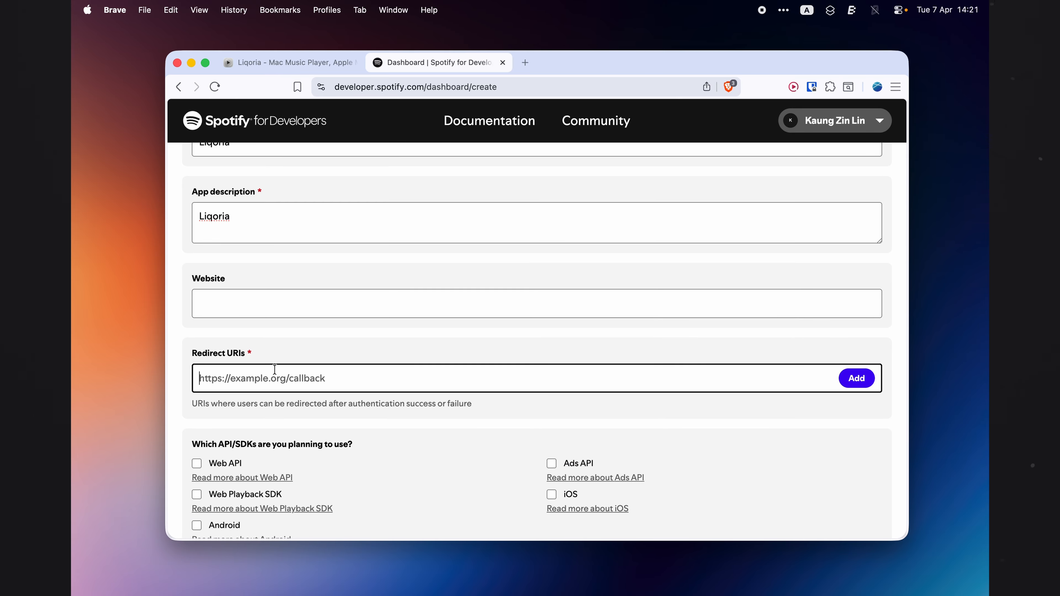
pyautogui.click(305, 67)
pyautogui.scroll(-2, 295, 382)
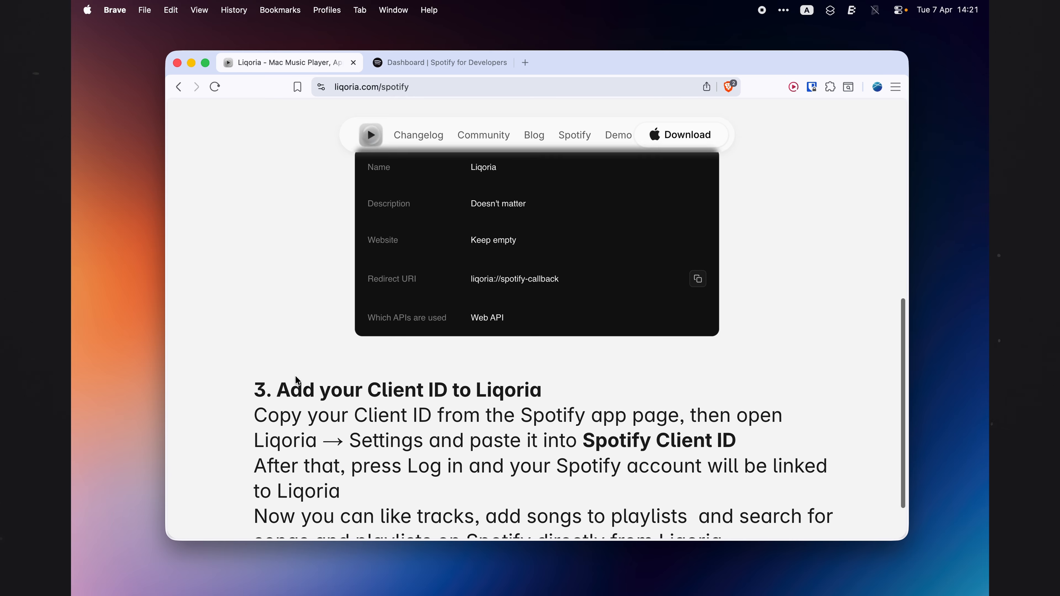
pyautogui.scroll(4, 294, 382)
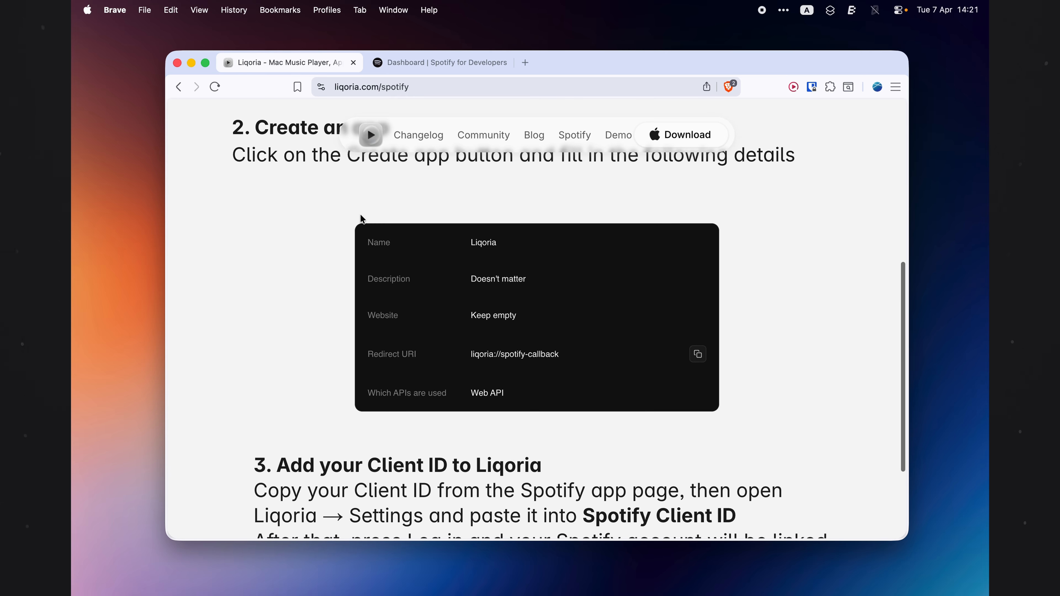
pyautogui.click(698, 354)
# Step: Paste liqoria://spotify-callback into the app's Redirect URIs and add it
pyautogui.click(421, 62)
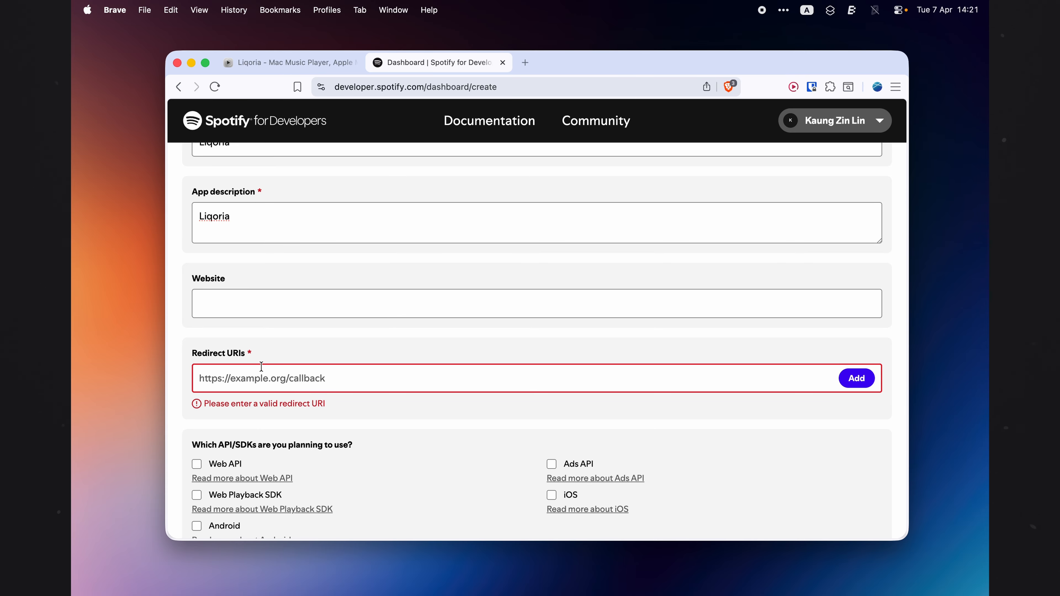
pyautogui.press('super+v')
pyautogui.click(852, 380)
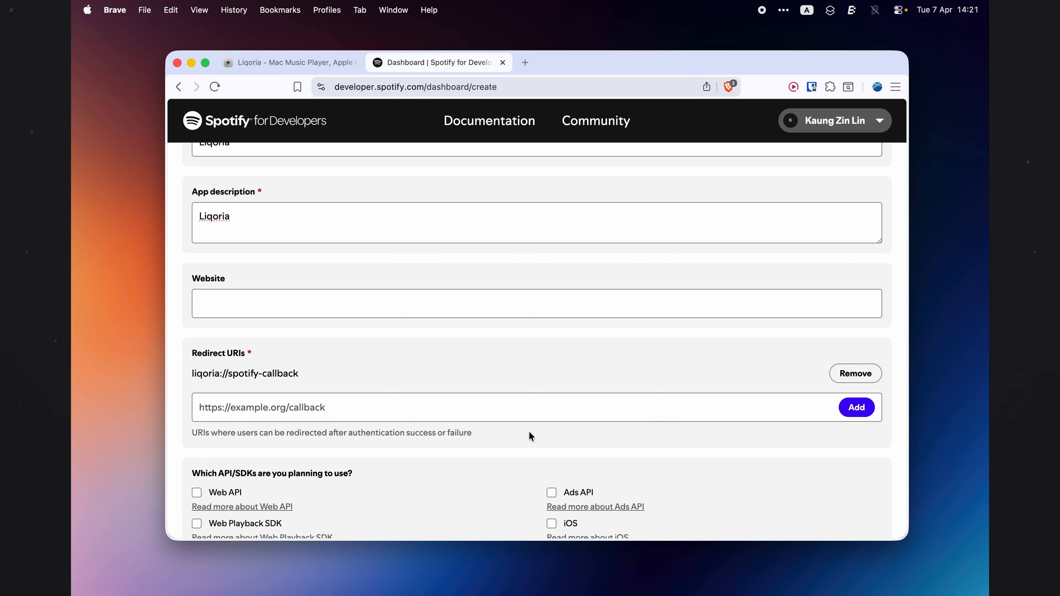
# Step: Select Web API and agree to Spotify's Developer Terms of Service and Design Guidelines
pyautogui.scroll(-2, 531, 436)
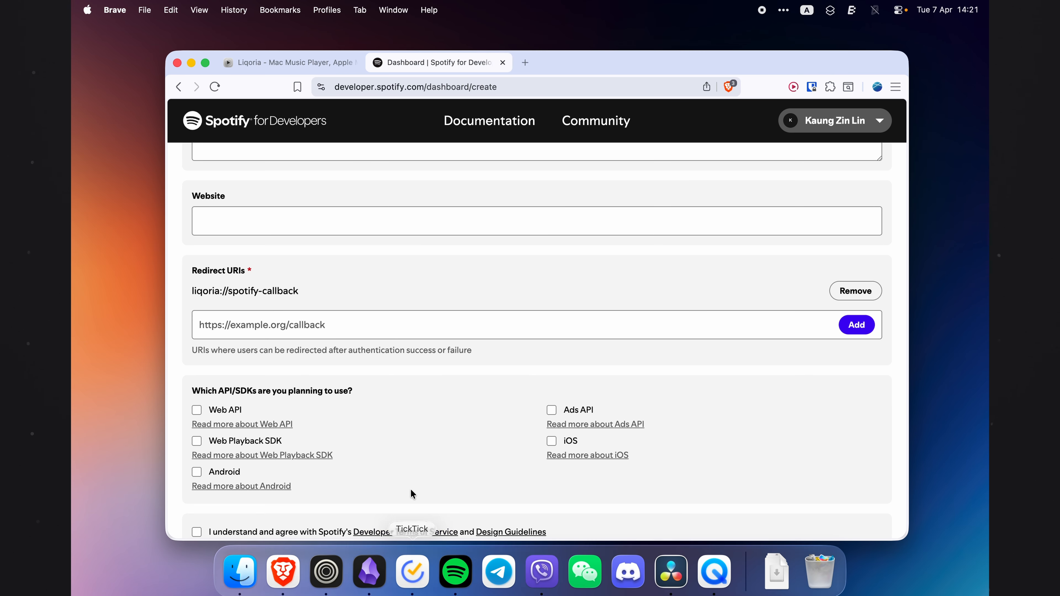
pyautogui.scroll(-3, 443, 421)
pyautogui.click(288, 477)
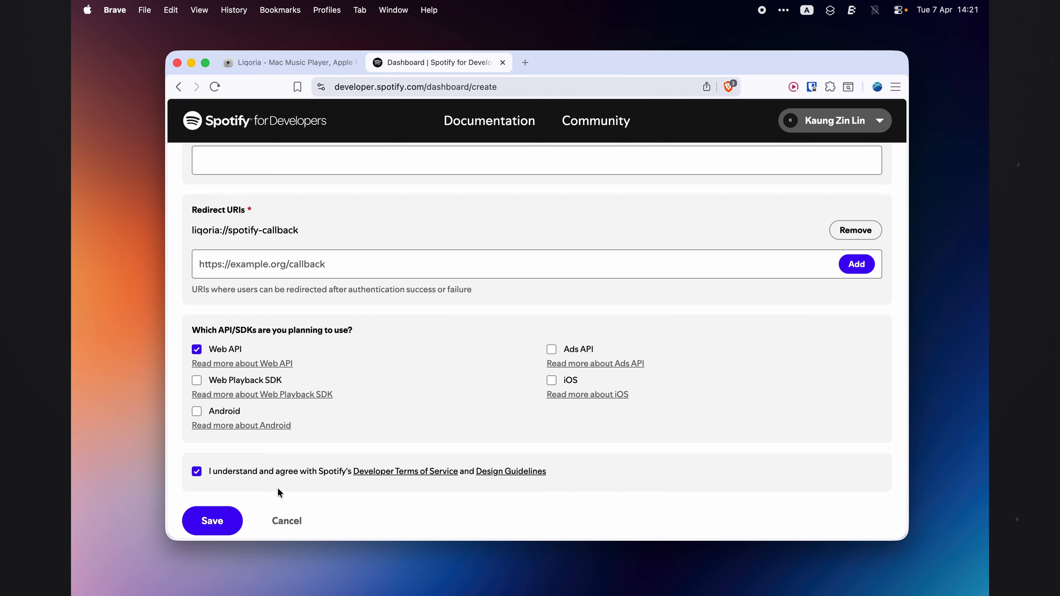
# Step: Save the new app and copy its Client ID
pyautogui.click(224, 511)
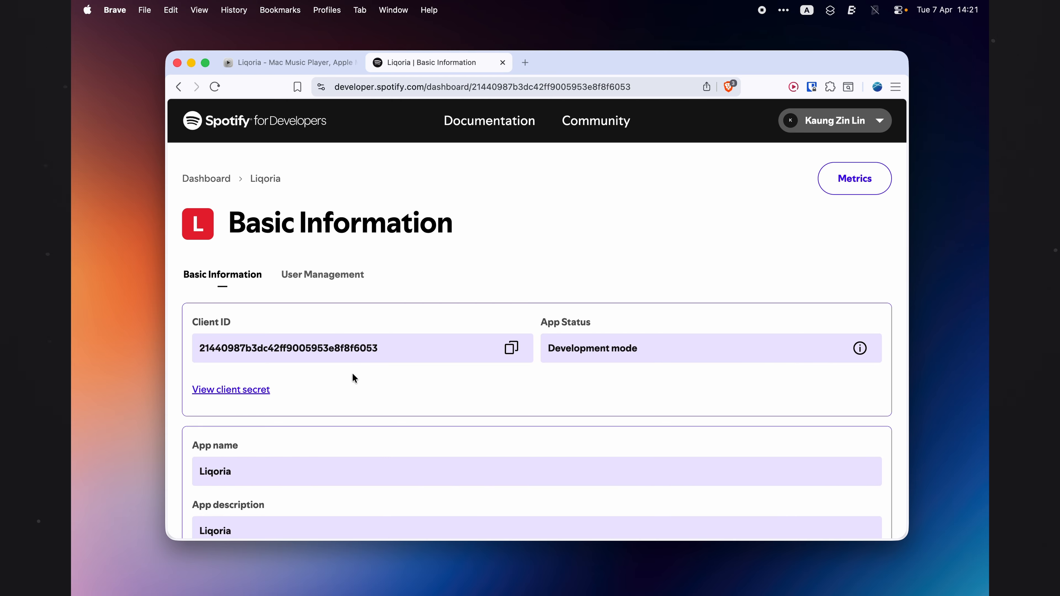
pyautogui.click(512, 351)
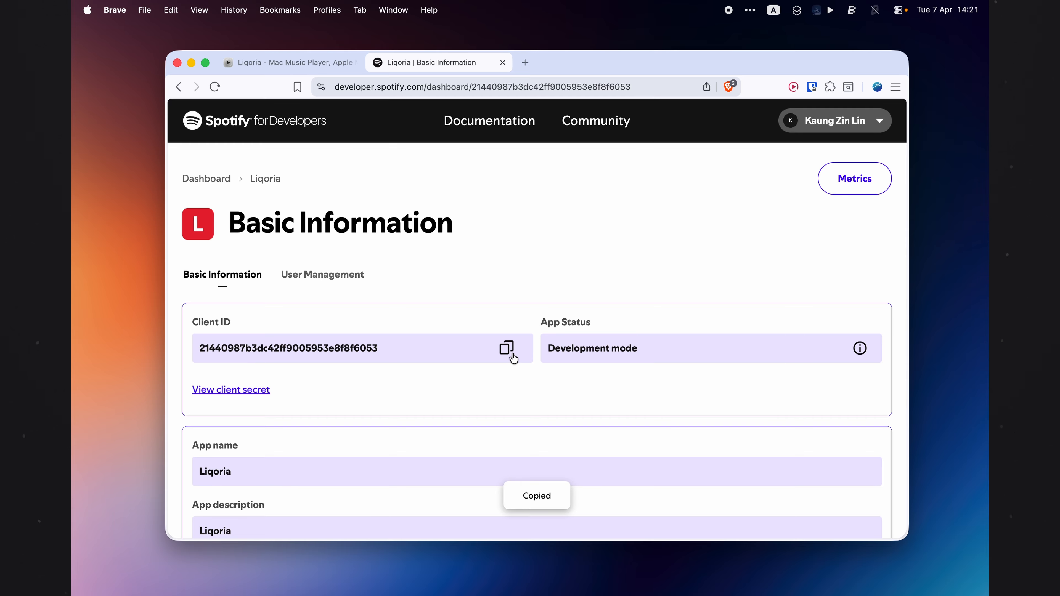
# Step: Open Liqoria's Settings, go to Integrations, and paste the Client ID into the Spotify field
pyautogui.click(817, 10)
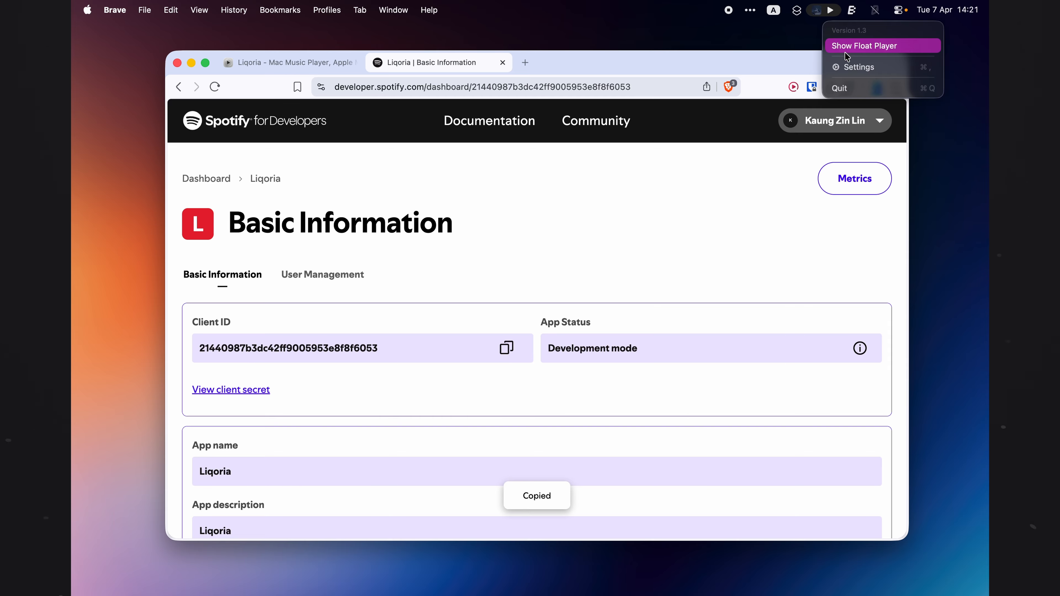
pyautogui.click(853, 67)
pyautogui.click(442, 366)
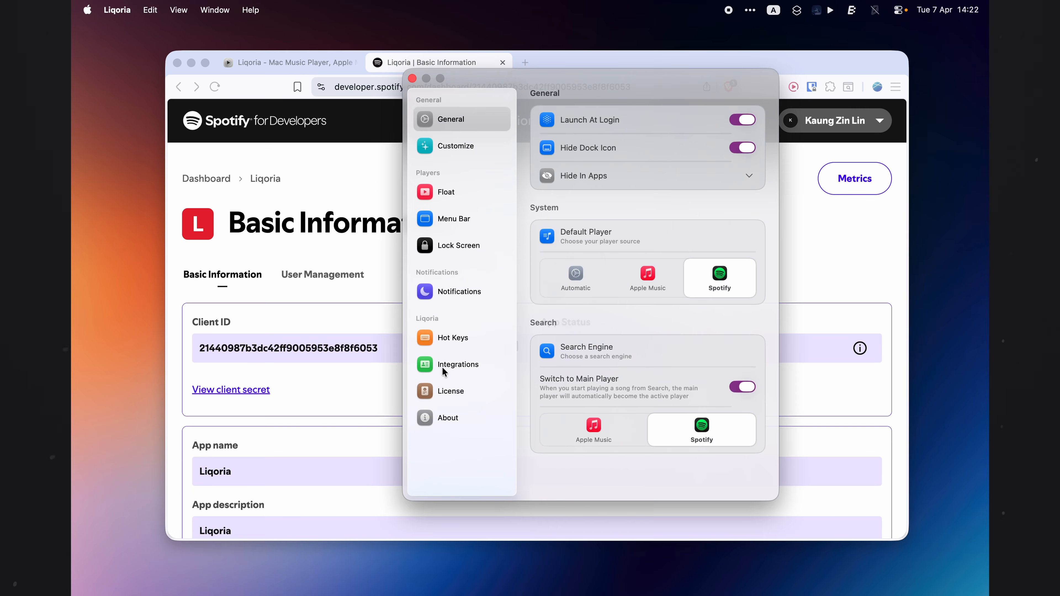
pyautogui.click(637, 136)
pyautogui.press('super+v')
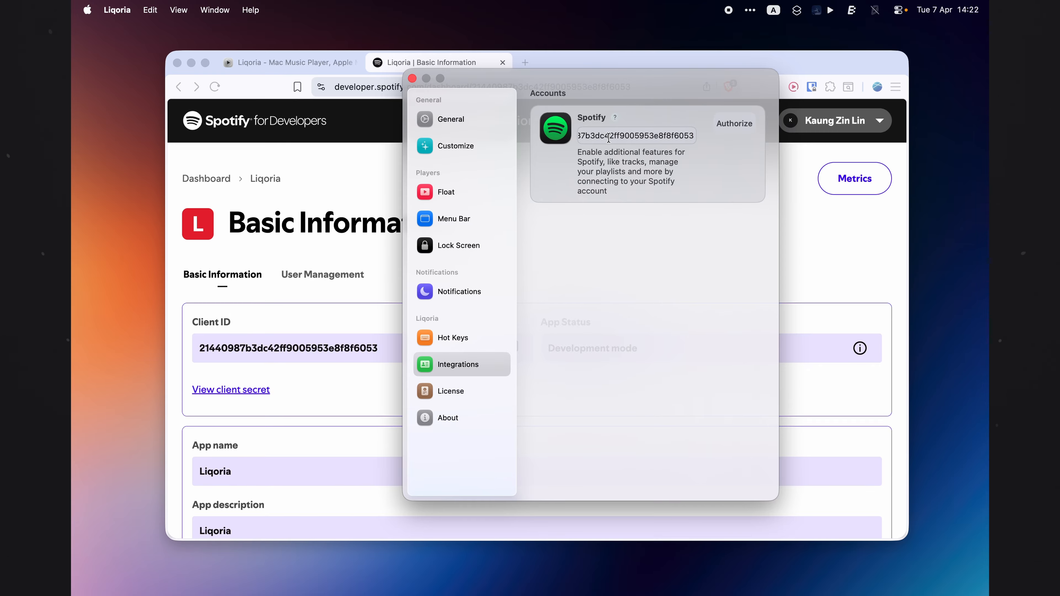
# Step: Authorize the Spotify account connection and agree to grant Liqoria access
pyautogui.click(733, 124)
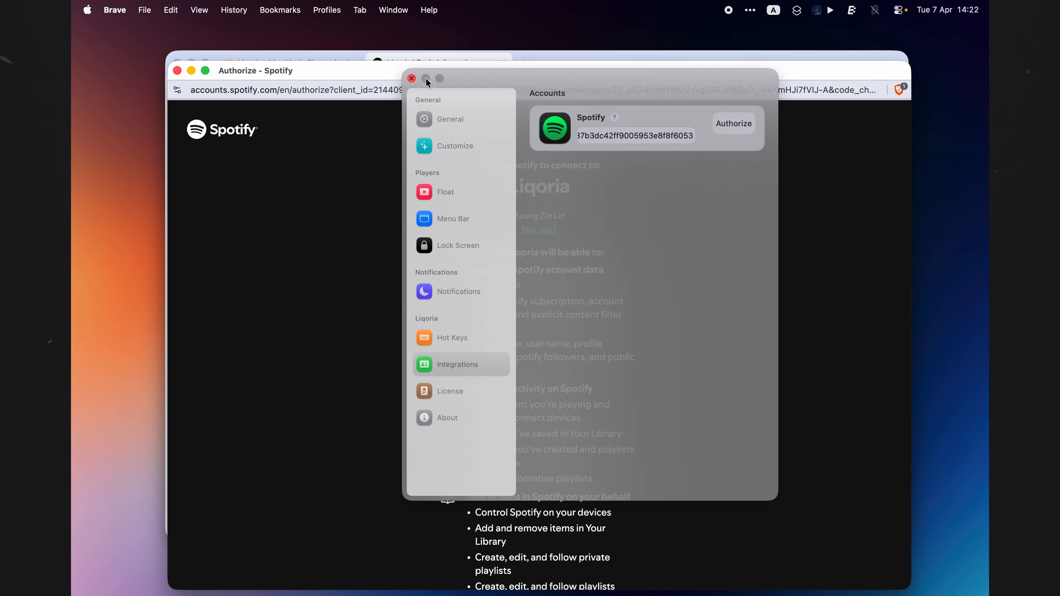
pyautogui.moveTo(481, 79); pyautogui.dragTo(667, 101)
pyautogui.click(483, 177)
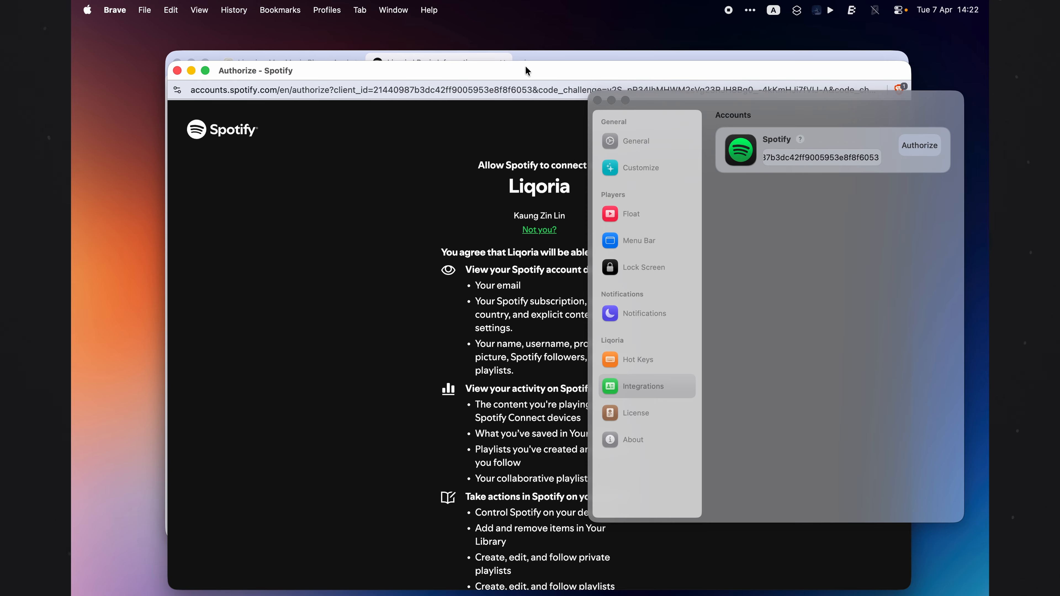
pyautogui.moveTo(526, 65); pyautogui.dragTo(480, 50)
pyautogui.scroll(-5, 493, 371)
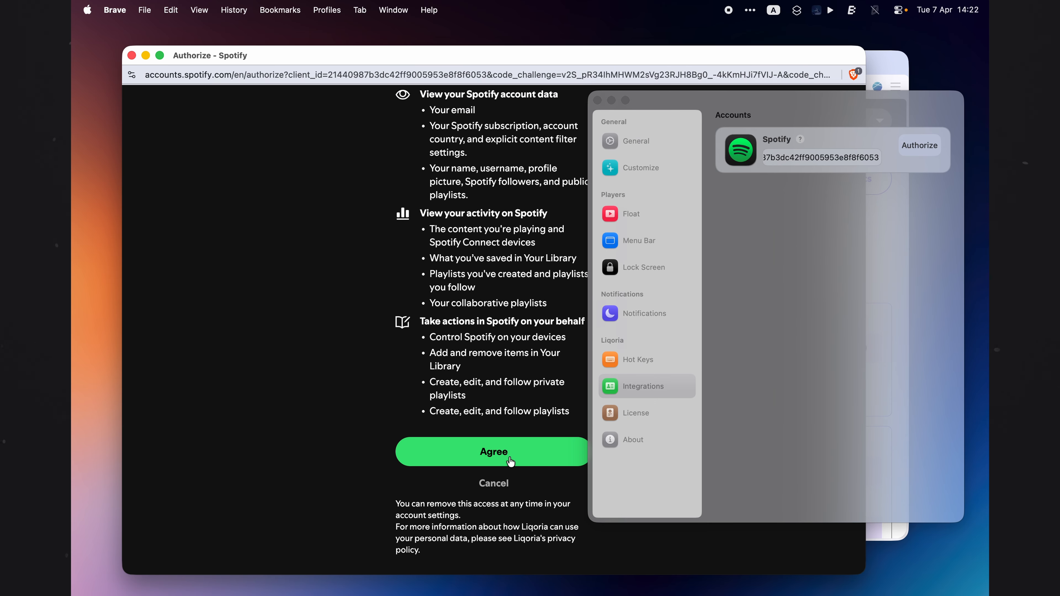
pyautogui.click(510, 462)
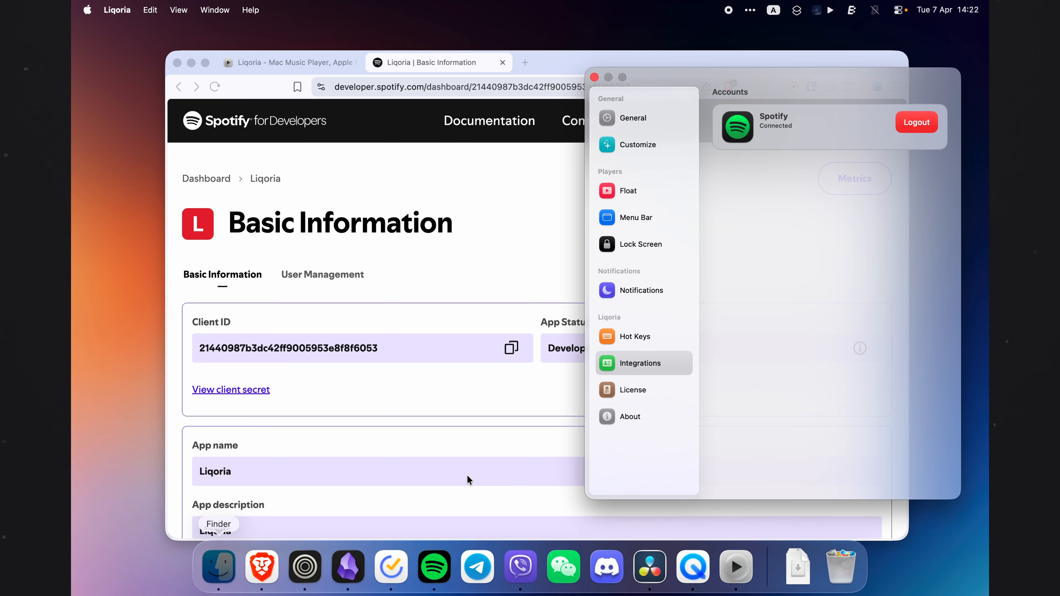
pyautogui.moveTo(744, 81); pyautogui.dragTo(521, 81)
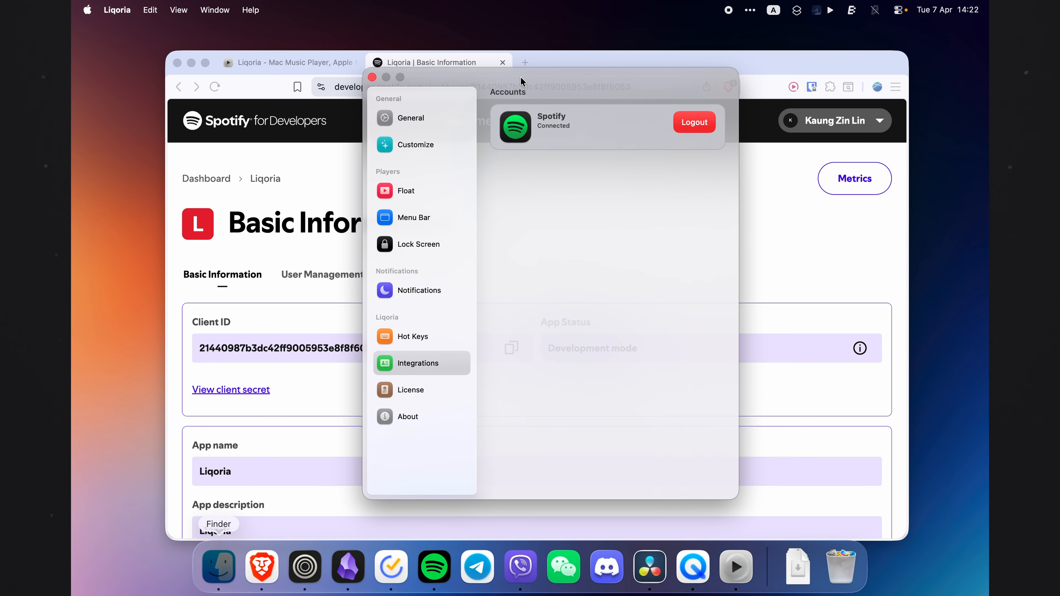